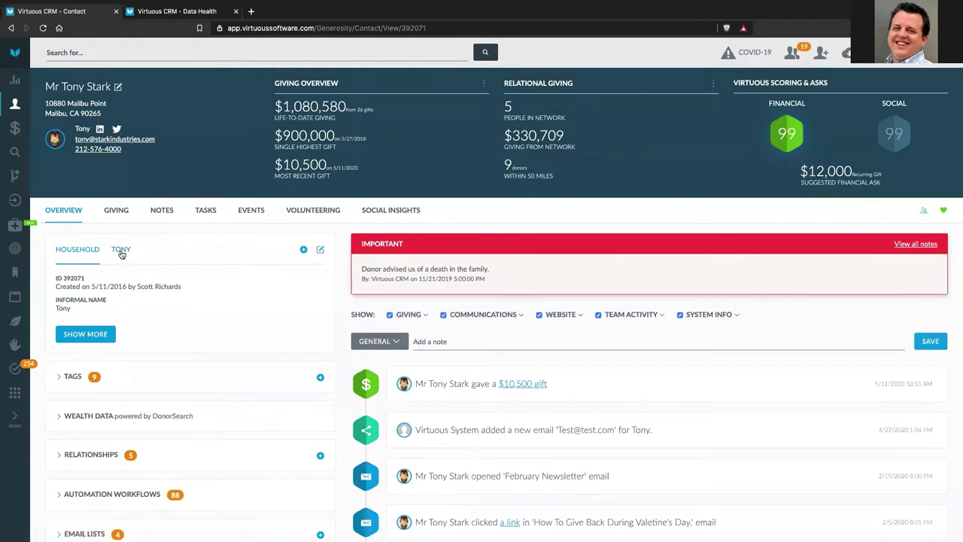
Step: View the individual's contact details, return to the household details, and check the Wealth Data section
left_click(120, 251)
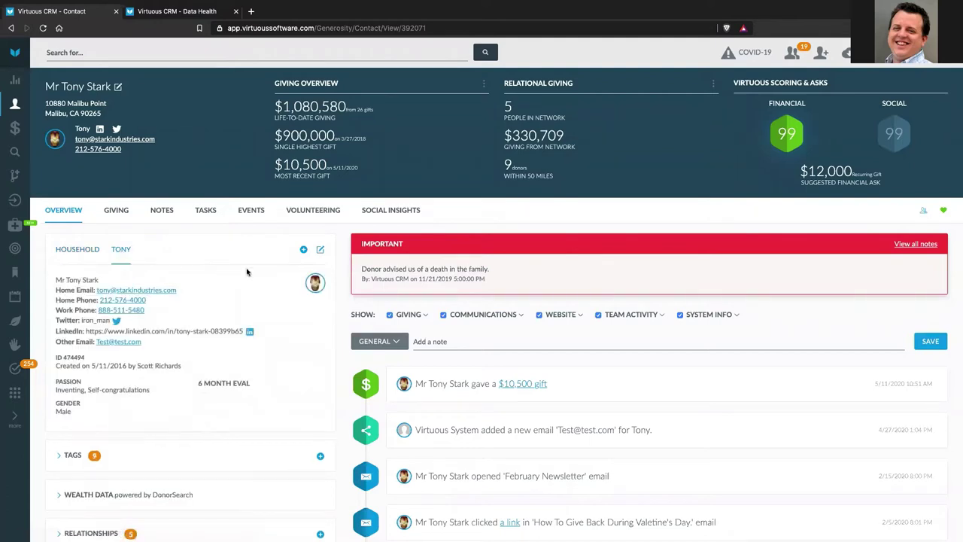
left_click(67, 250)
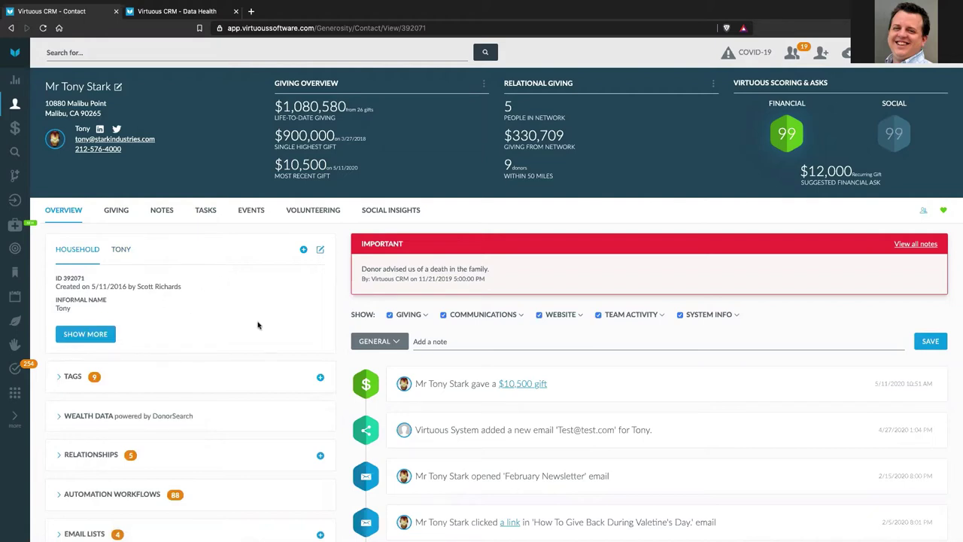
scroll(257, 319, "down", 2)
scroll(256, 319, "down", 1)
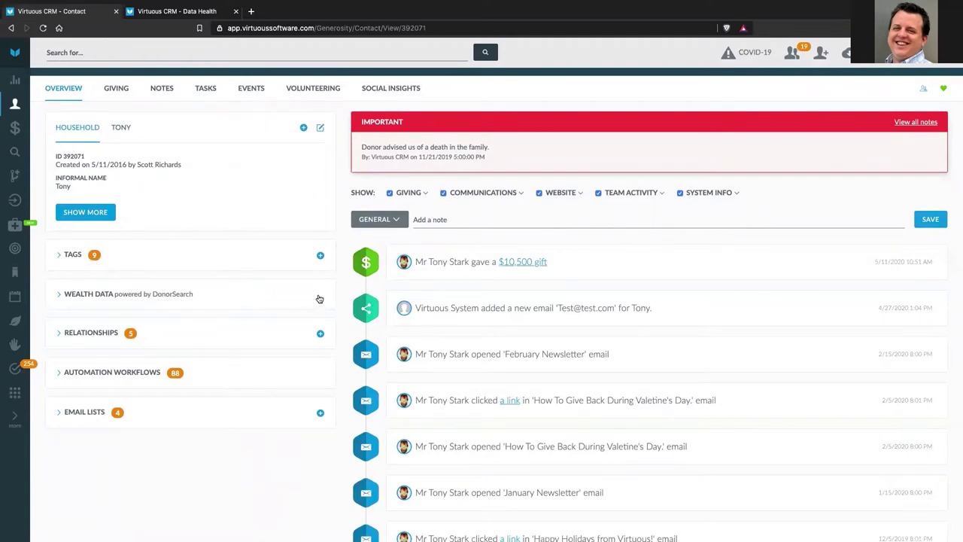
left_click(60, 297)
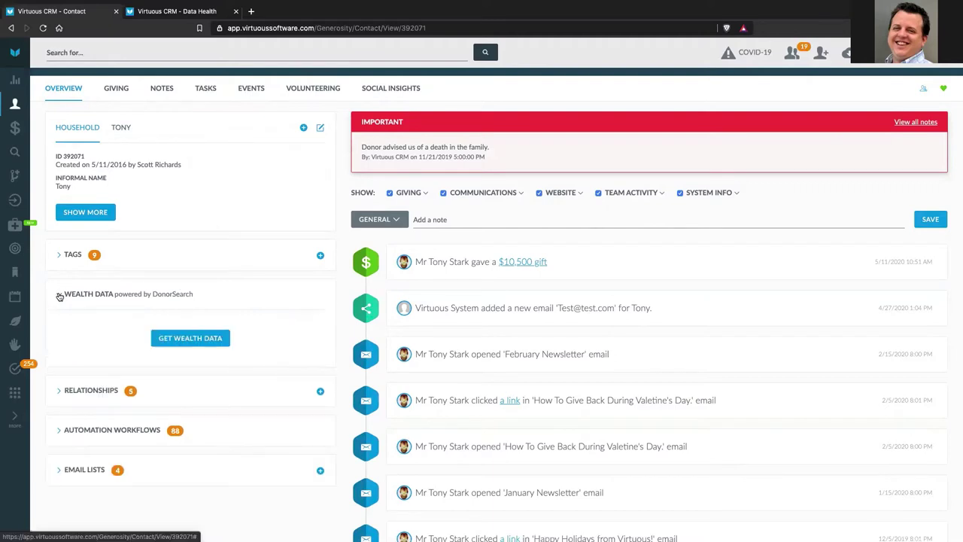
left_click(60, 296)
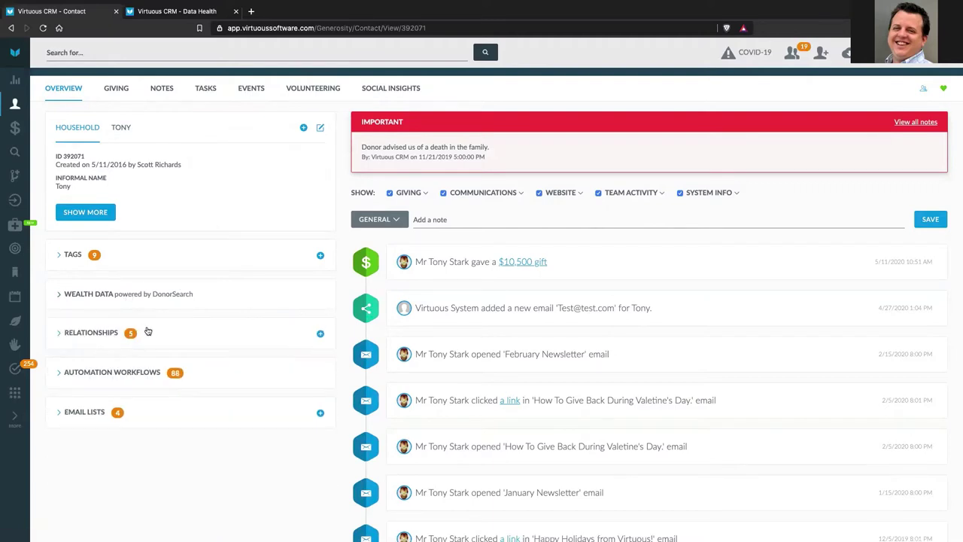
Step: Review the contact's automation workflows and assigned tags, collapsing each section again
left_click(59, 374)
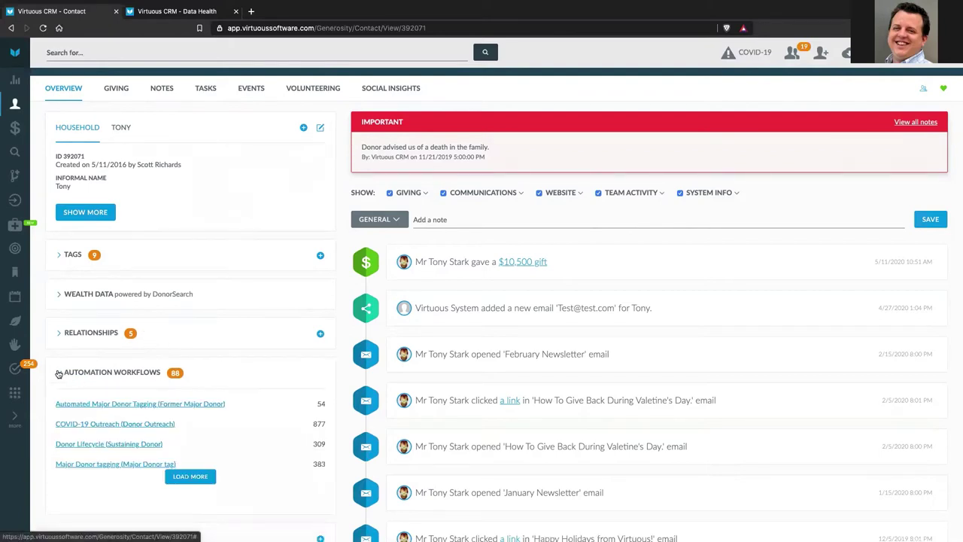
left_click(59, 374)
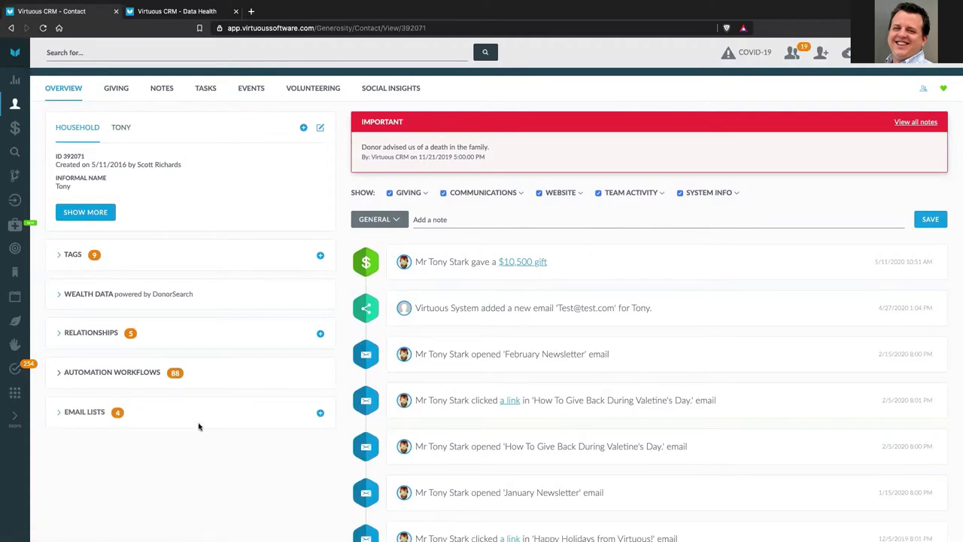
left_click(60, 257)
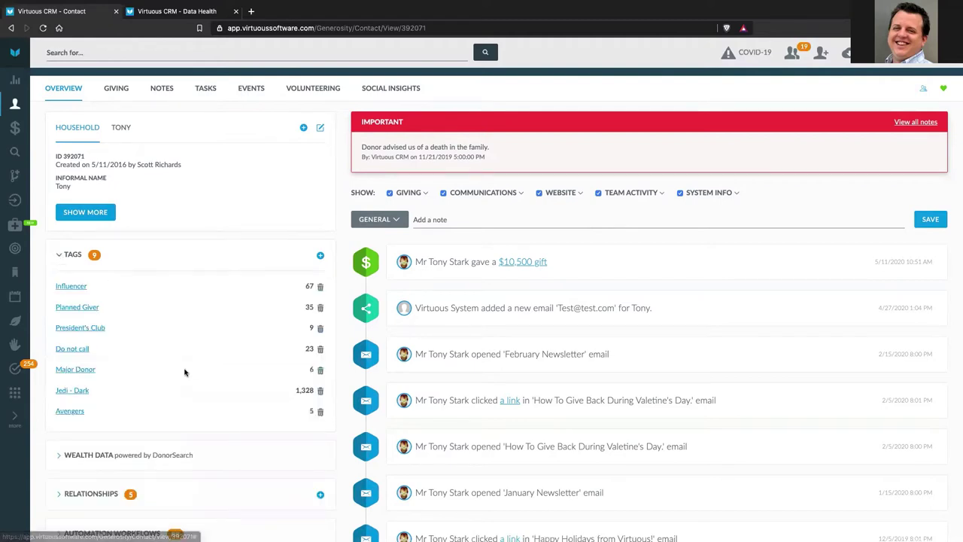
scroll(186, 369, "down", 3)
scroll(182, 347, "up", 3)
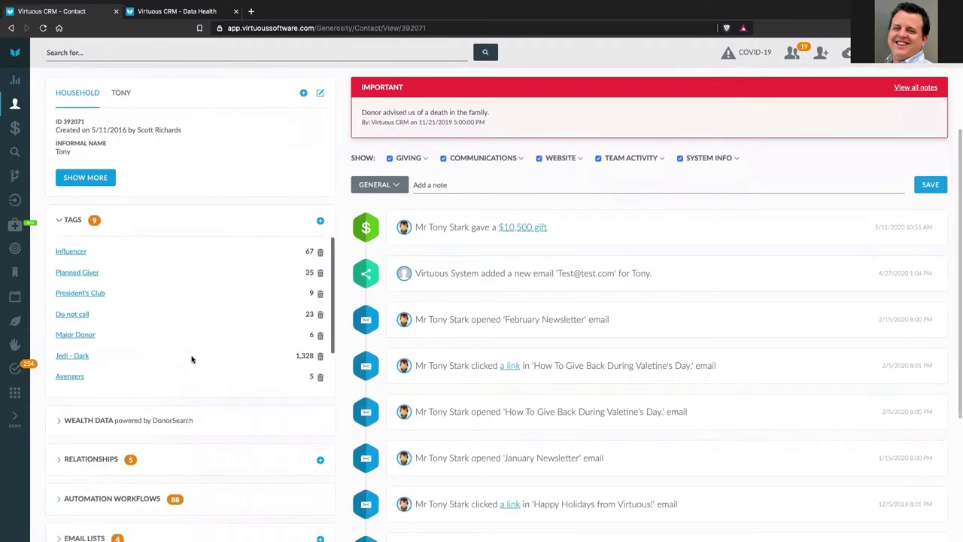
left_click(60, 220)
scroll(113, 252, "up", 3)
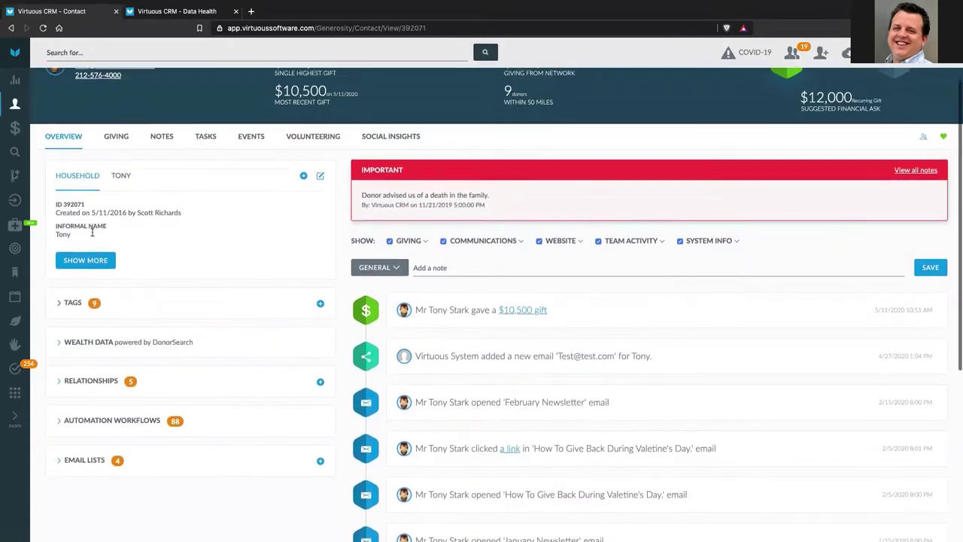
Step: Review the full household details including its addresses, collapse them, and expand the contact's relationships list
left_click(91, 265)
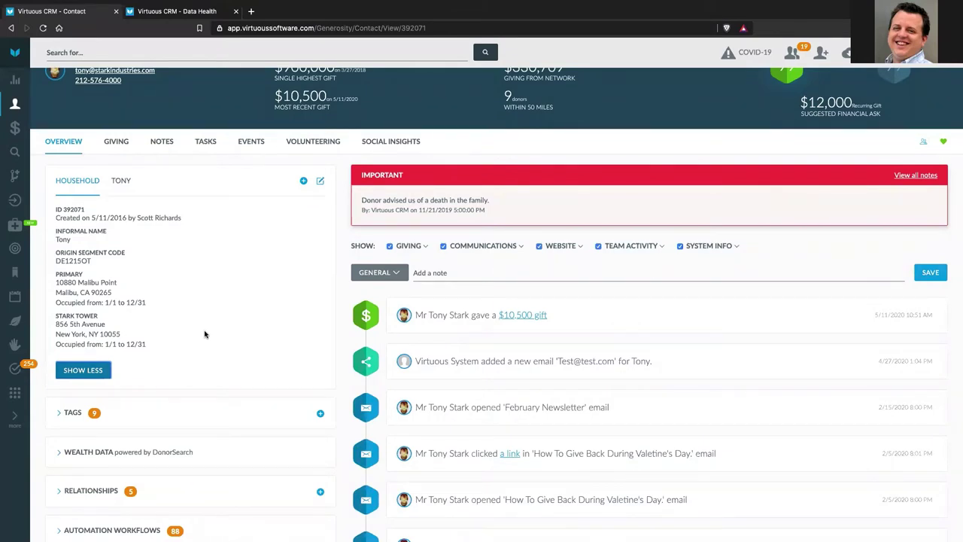
left_click(90, 376)
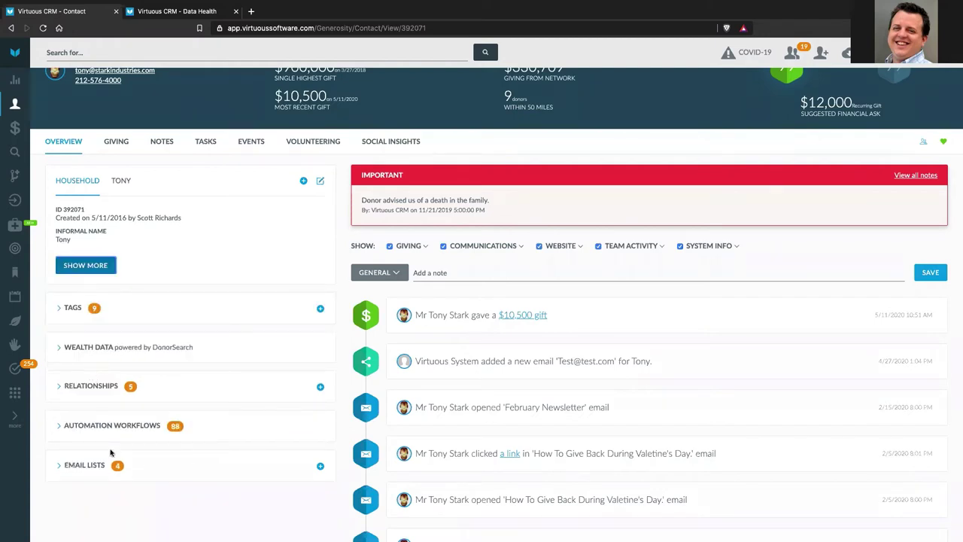
left_click(59, 387)
scroll(236, 419, "down", 2)
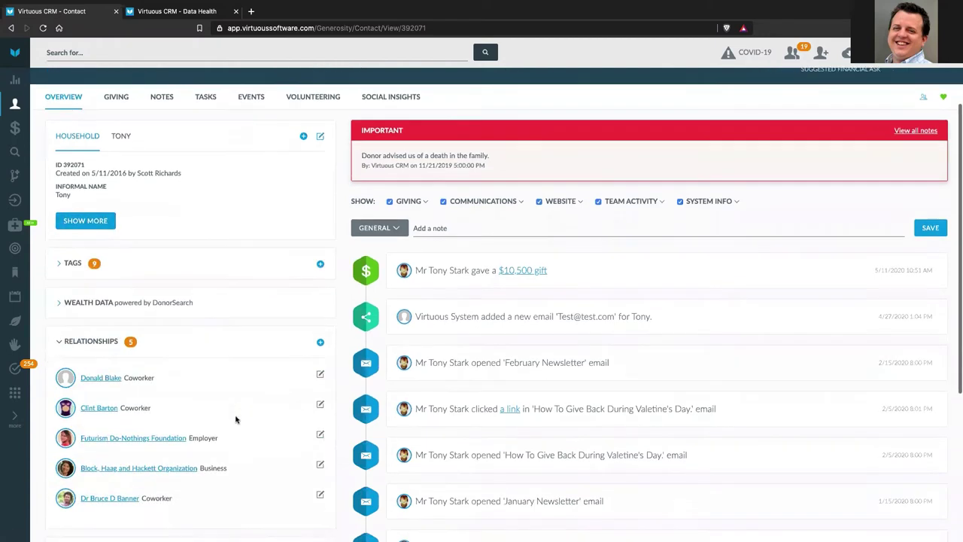
scroll(117, 295, "up", 3)
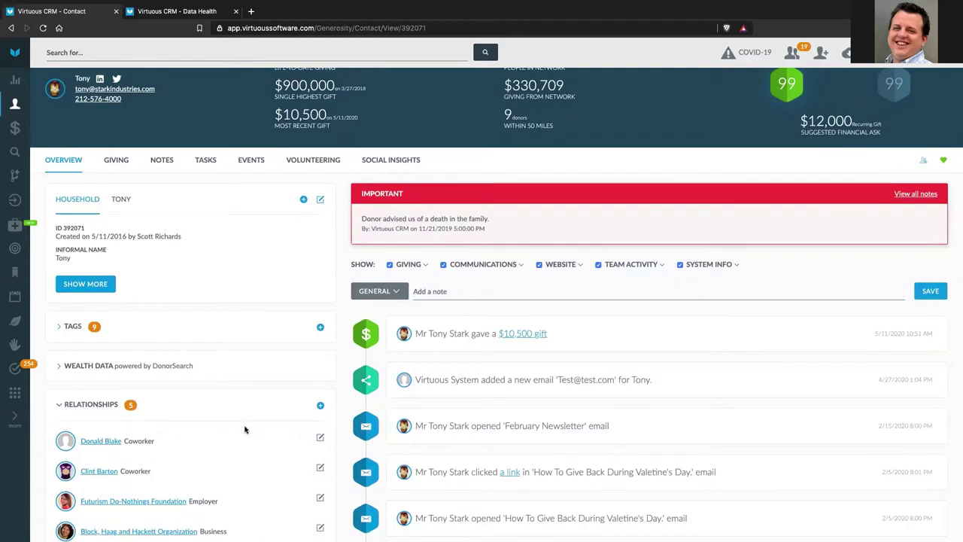
Step: Open the second coworker in the relationships list in a new tab, review that contact record, and close it
scroll(243, 428, "down", 1)
right_click(103, 401)
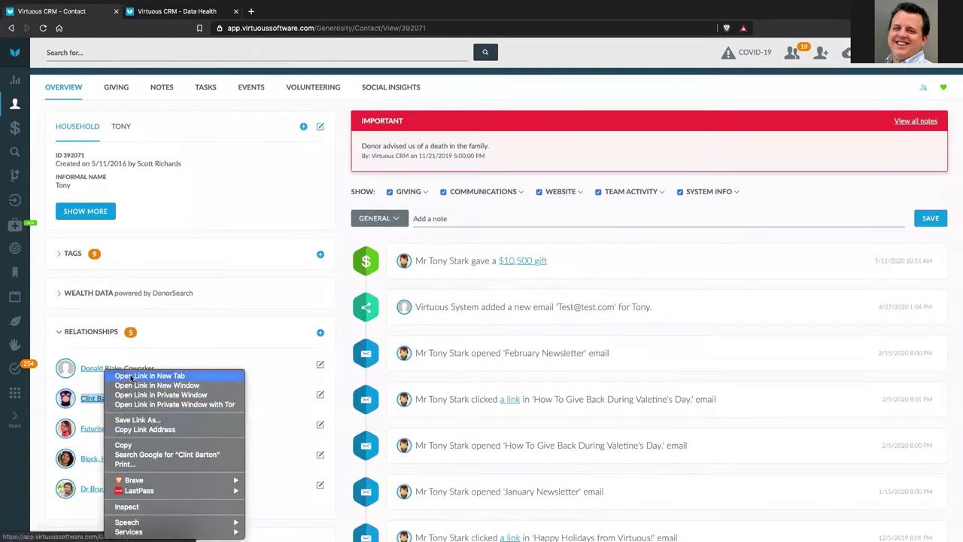
left_click(133, 376)
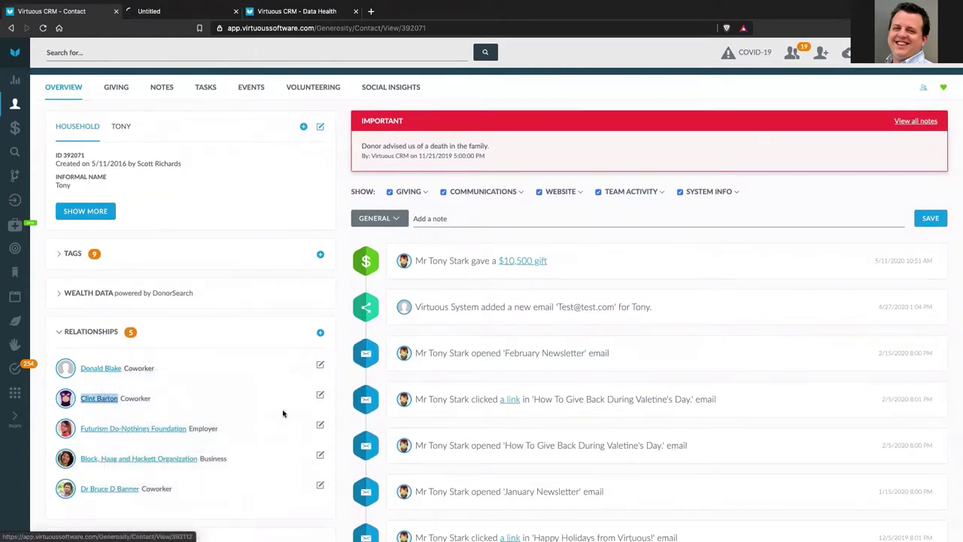
left_click(190, 13)
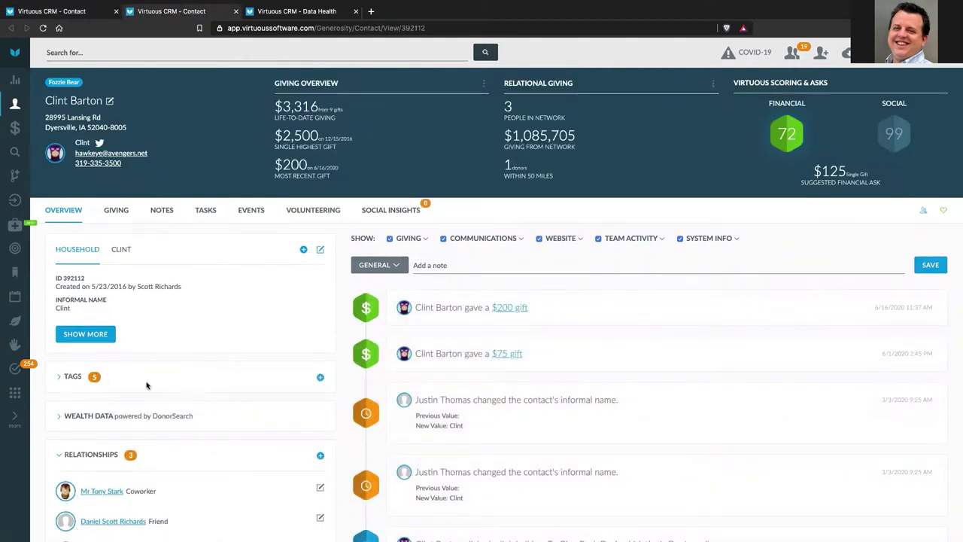
scroll(249, 466, "down", 5)
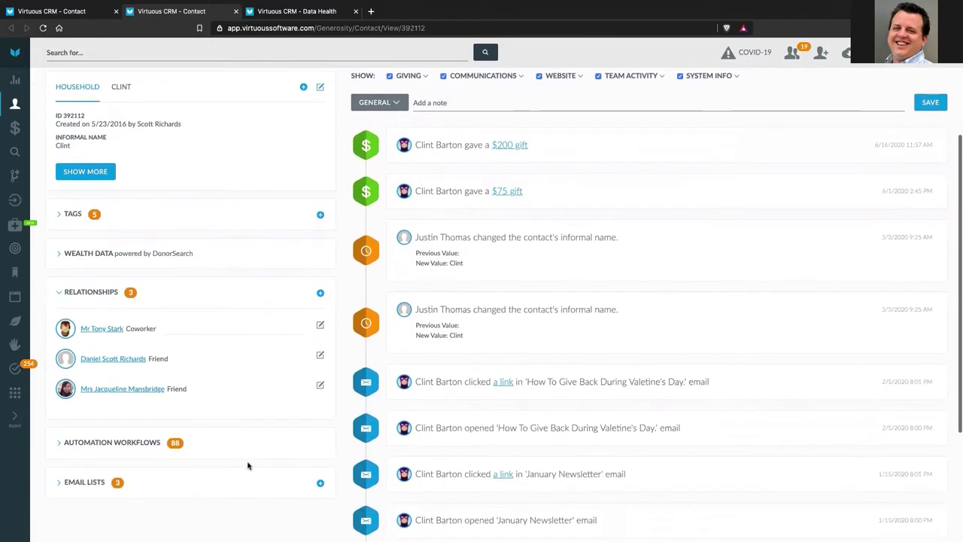
scroll(259, 367, "up", 5)
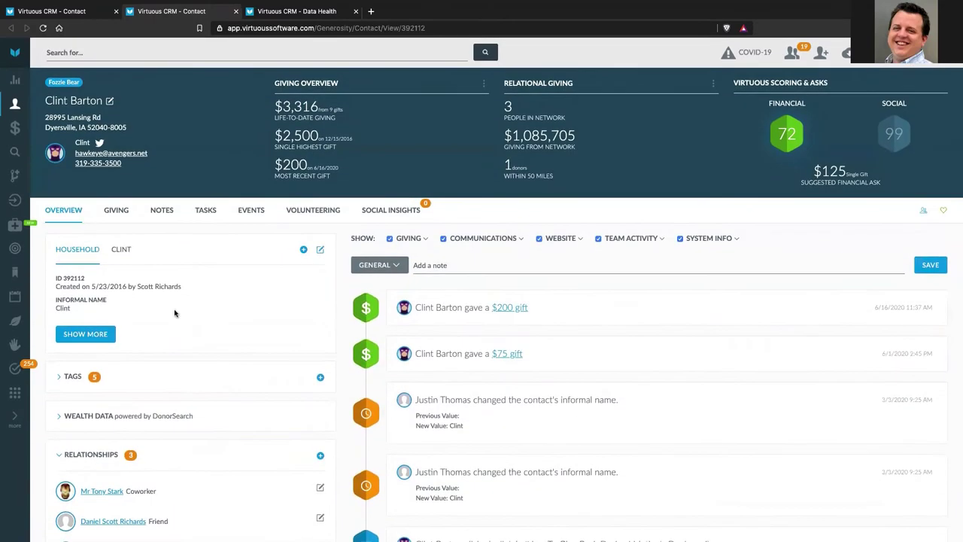
left_click(236, 11)
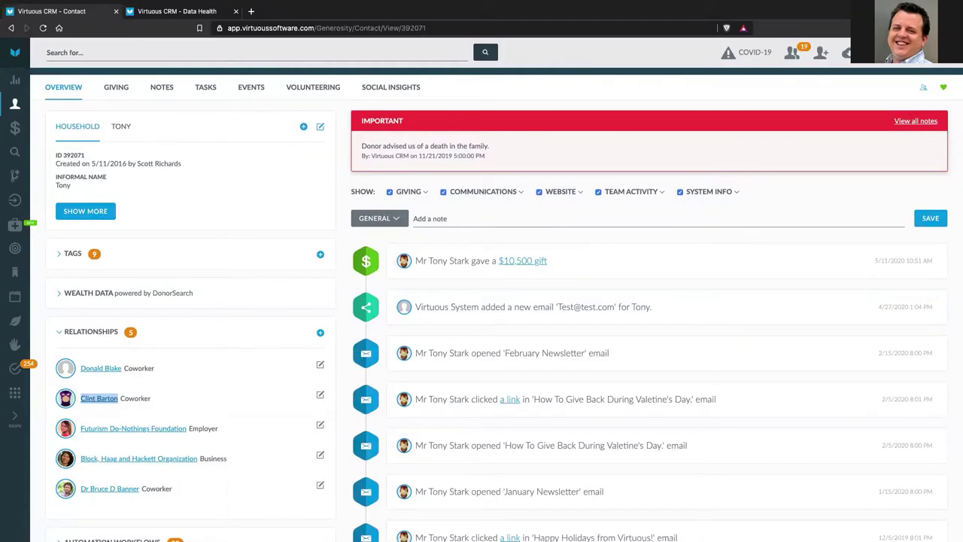
Step: Look through the contact's activity timeline down to the mid-2019 entries and return to the top of the record
left_click(599, 236)
scroll(636, 286, "down", 5)
scroll(636, 266, "down", 5)
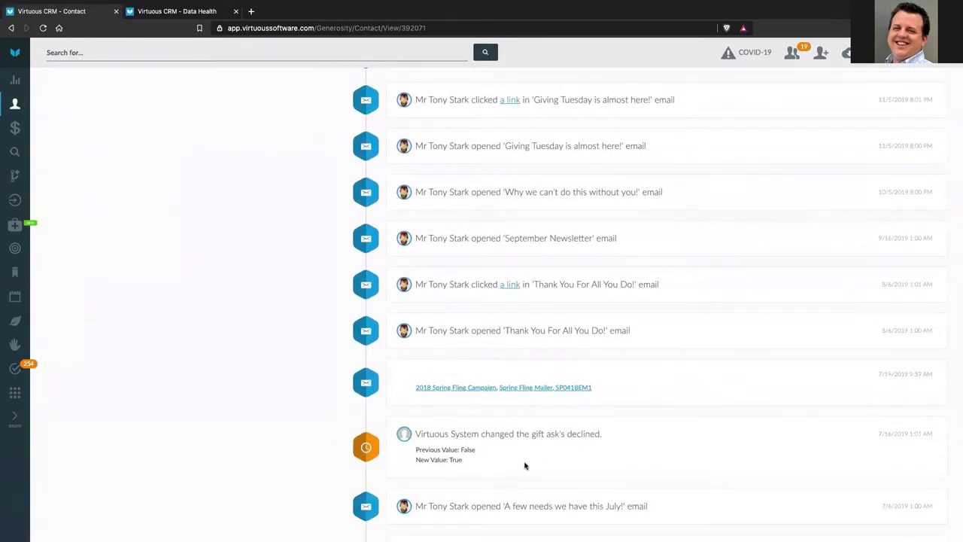
scroll(570, 386, "up", 5)
scroll(570, 384, "up", 6)
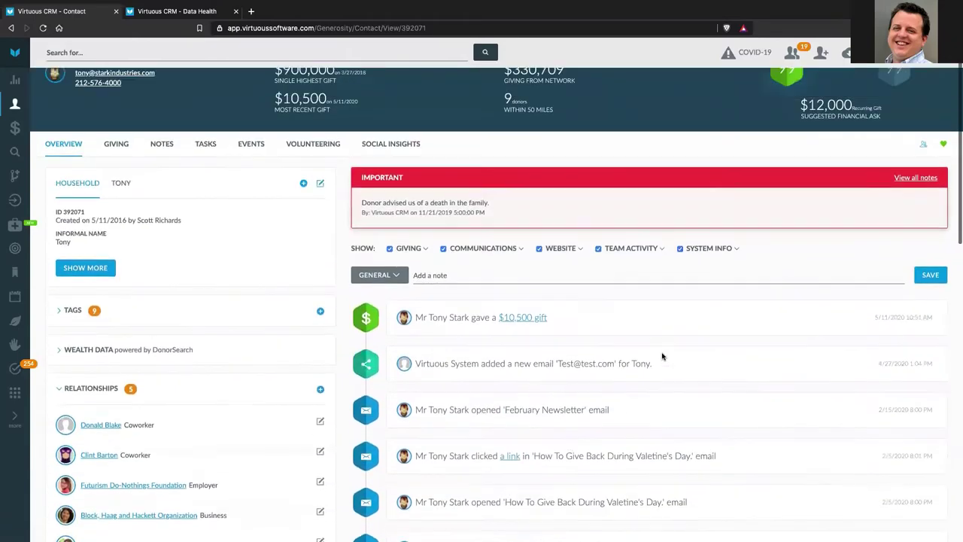
Step: Hide and show again the Audit Logs under Team Activity and the Workflow Results under System Info in the timeline
left_click(663, 315)
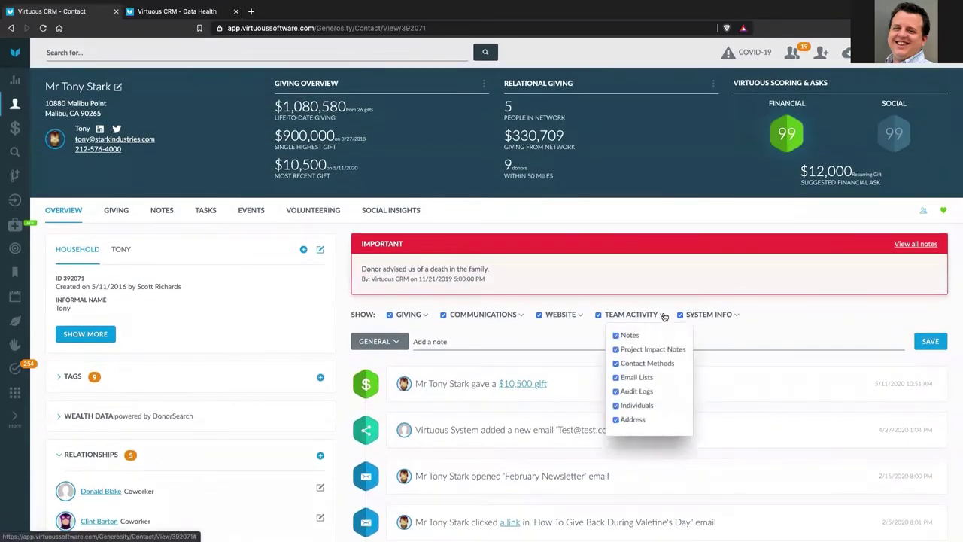
left_click(617, 392)
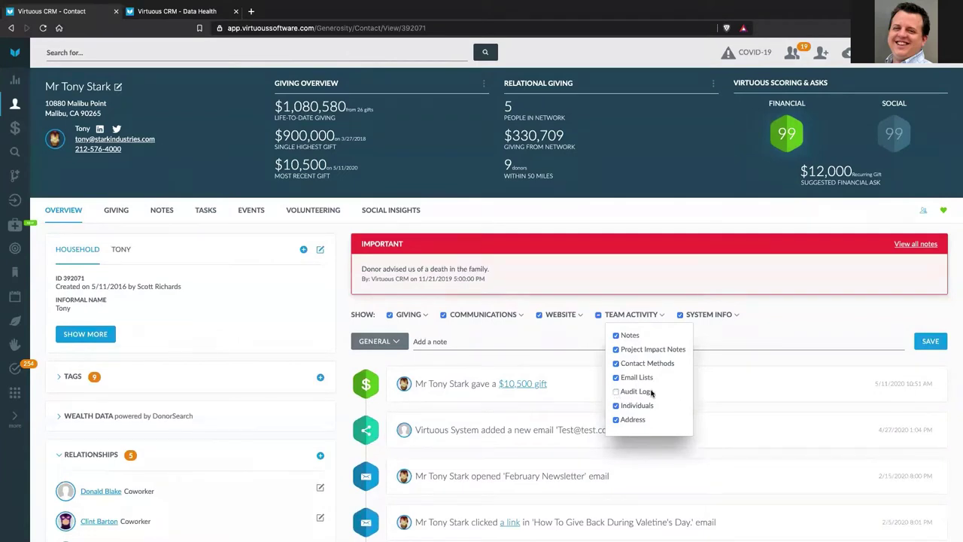
left_click(615, 392)
mouse_move(737, 316)
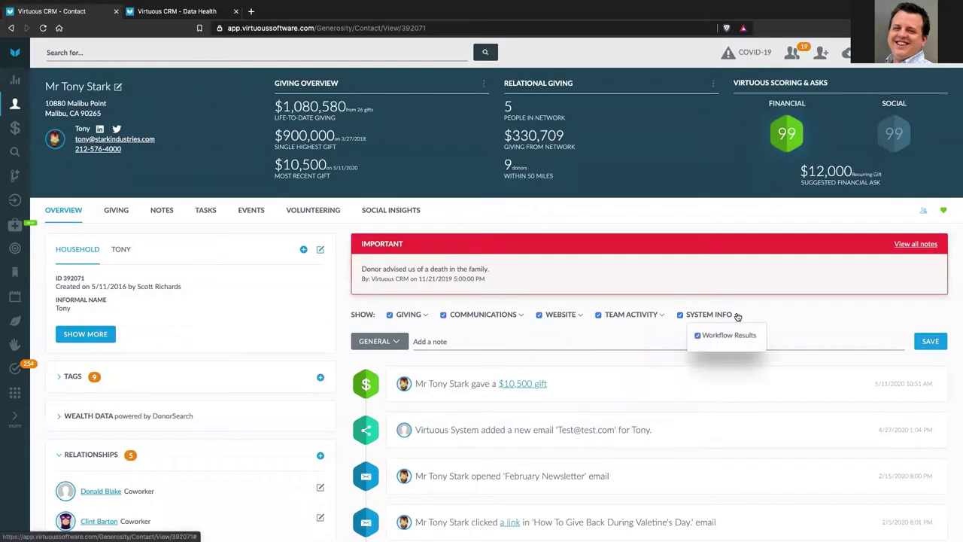
left_click(698, 336)
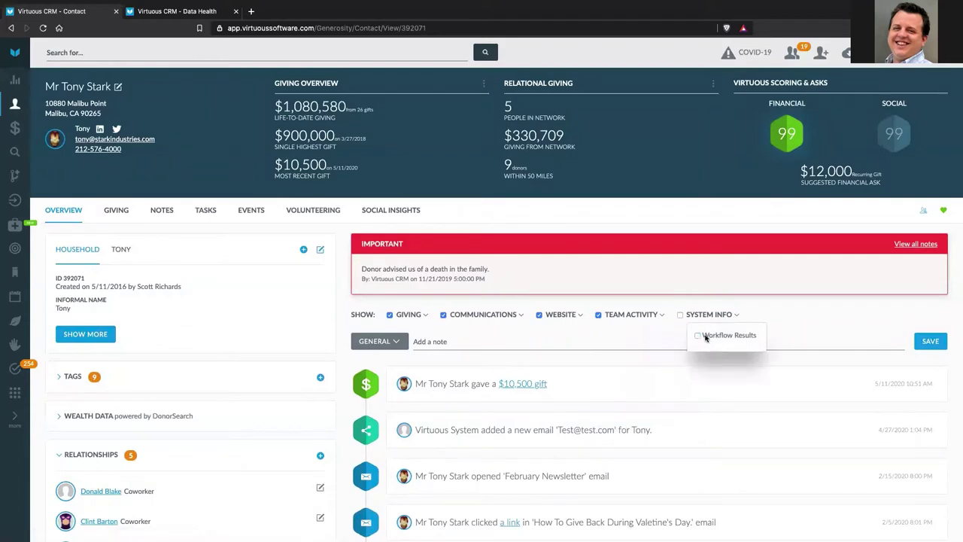
left_click(698, 336)
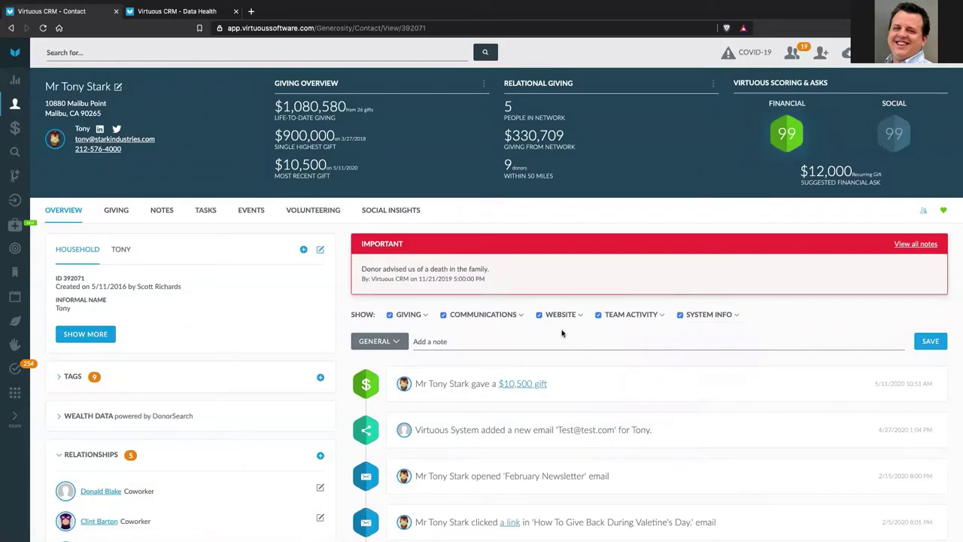
Step: Exclude Email and Segmentation from the timeline's Communications filter, and include both again
mouse_move(521, 317)
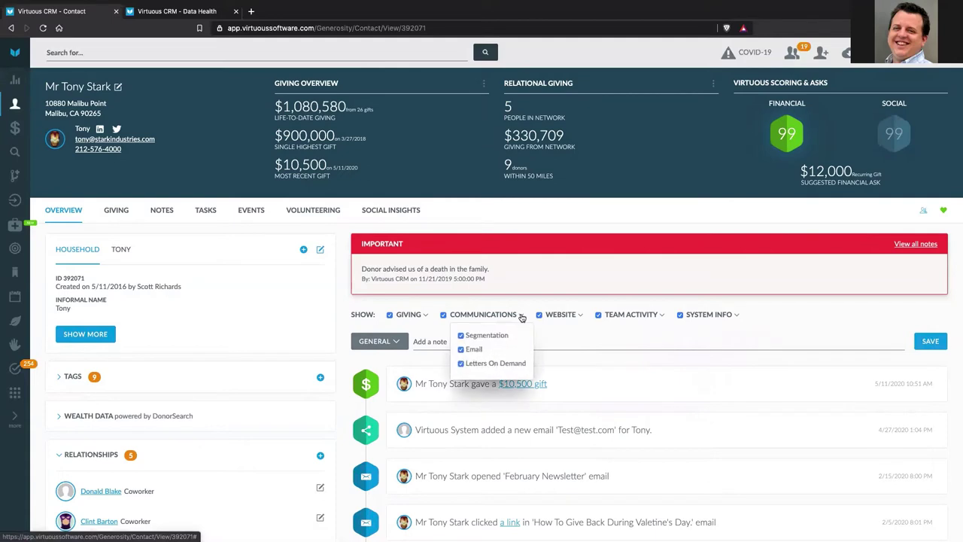
left_click(461, 350)
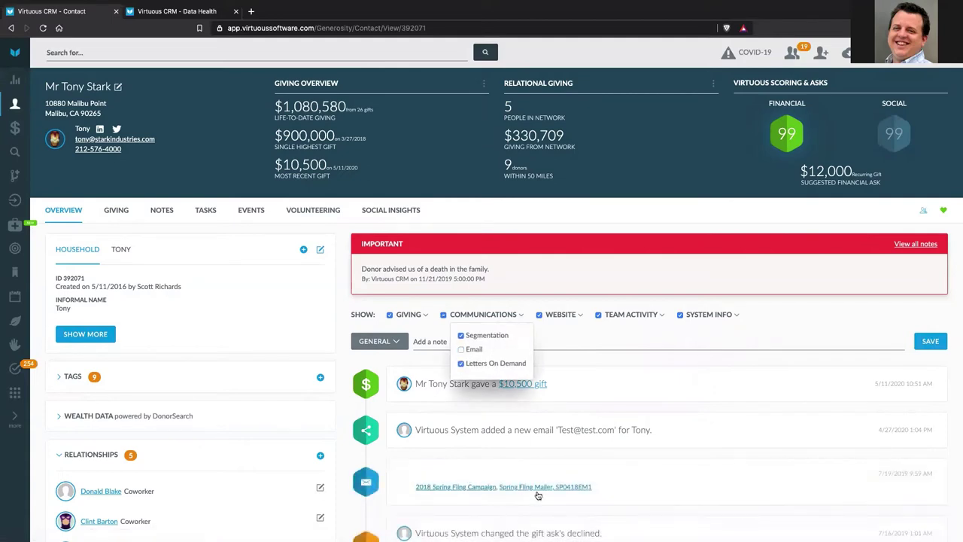
left_click(462, 337)
left_click(461, 350)
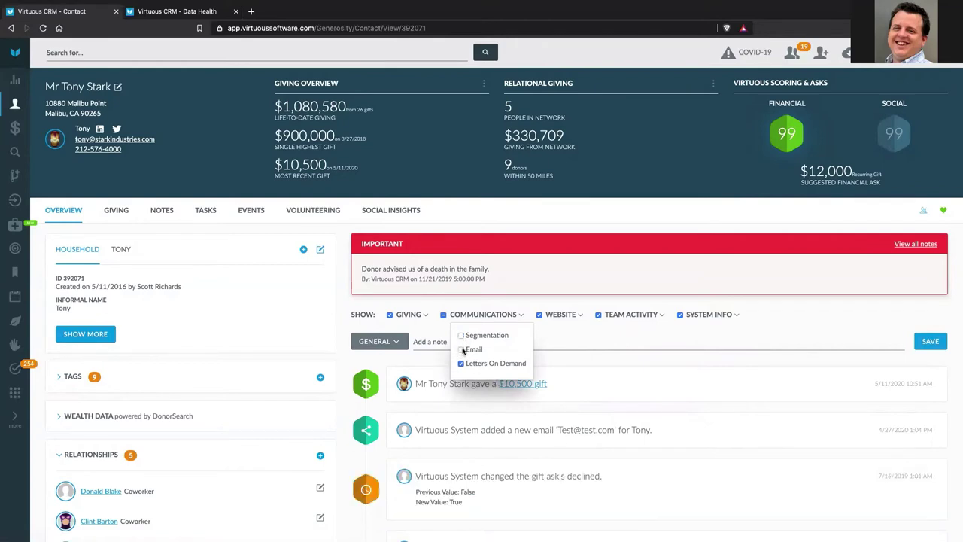
left_click(461, 336)
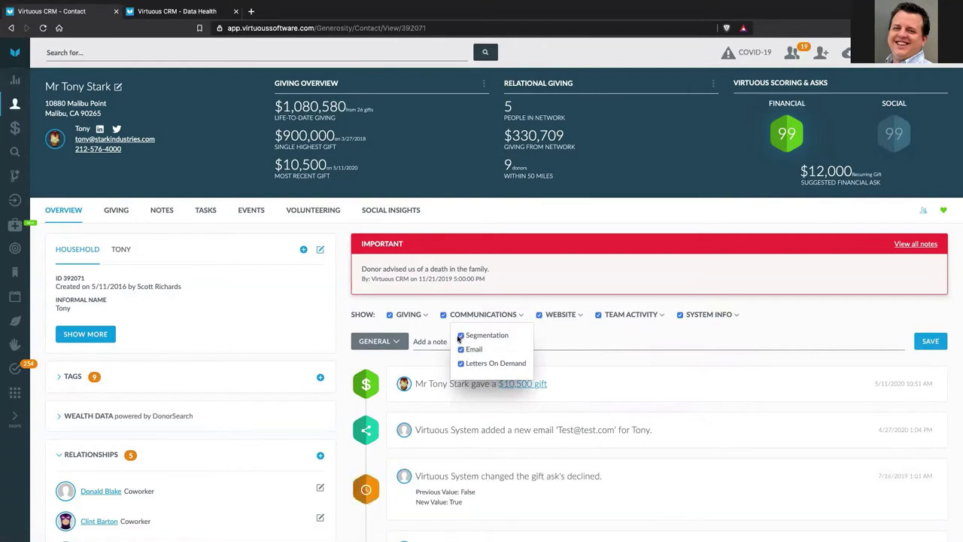
left_click(518, 315)
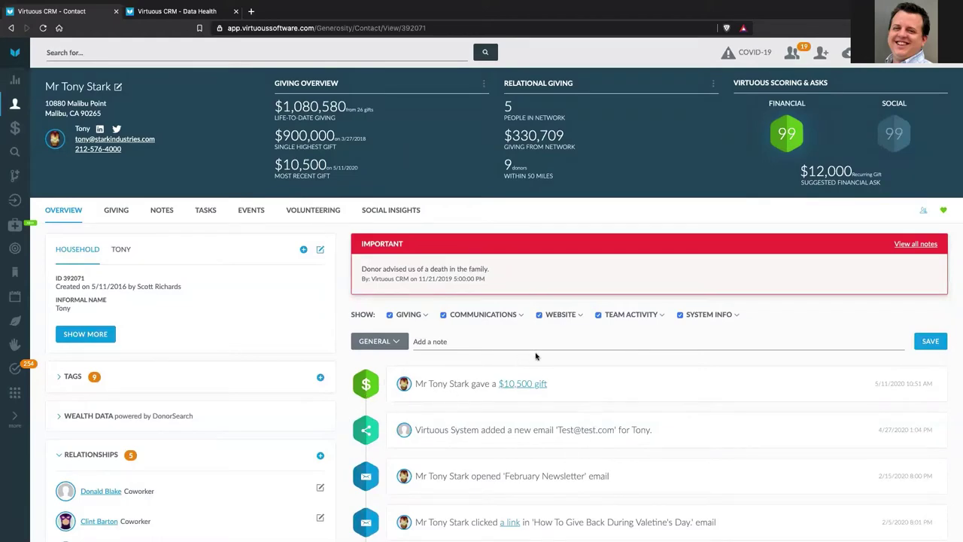
Step: Open the settings and configuration page after a last look through the contact's timeline
scroll(536, 356, "down", 4)
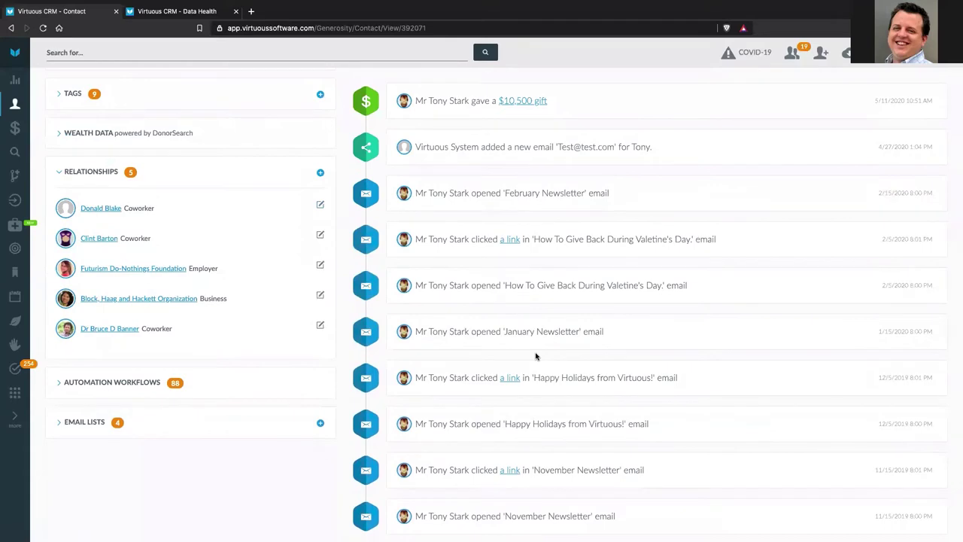
scroll(536, 356, "up", 4)
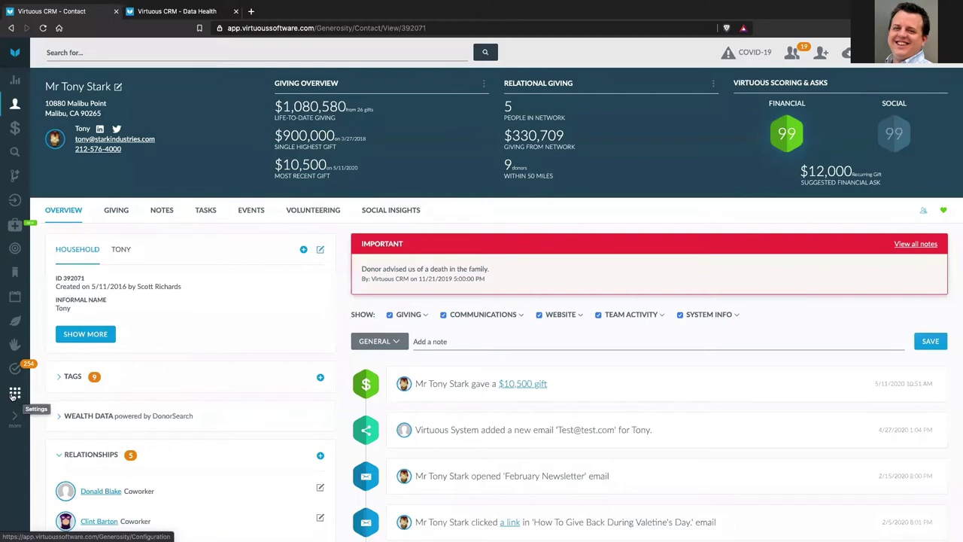
left_click(14, 393)
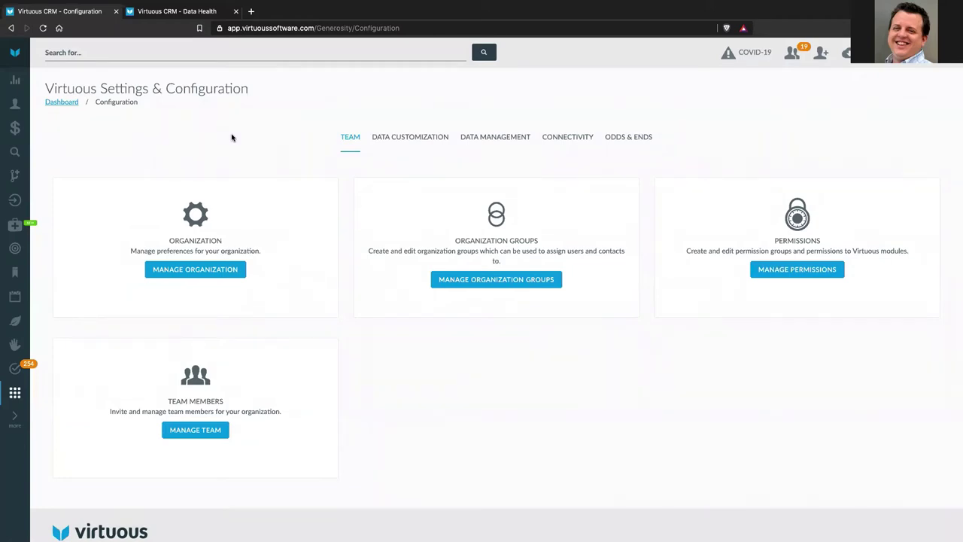
Step: Open the custom fields management page from the data customization settings
left_click(412, 139)
left_click(213, 441)
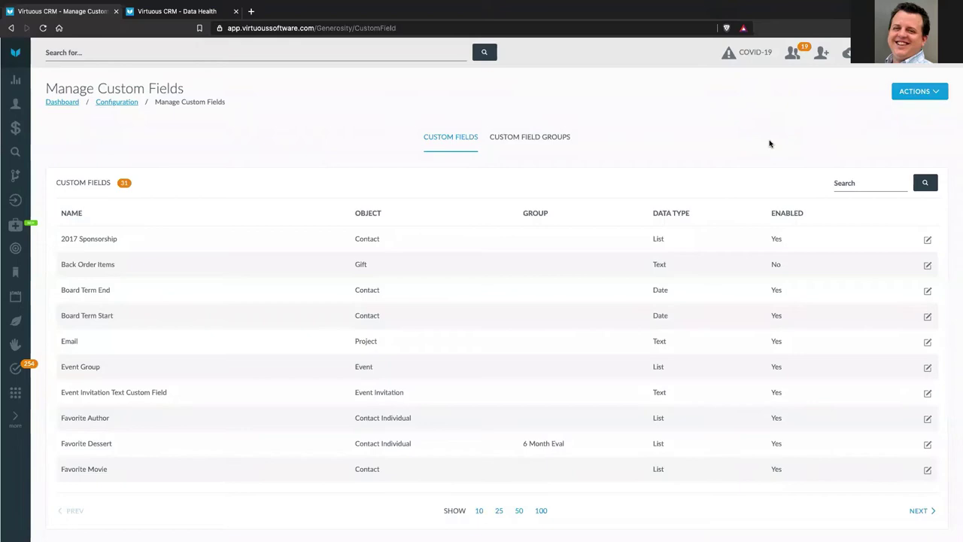
Step: Examine the List, Text and Paragraph data types in a new Contact custom field form, and discard the form without saving
left_click(918, 91)
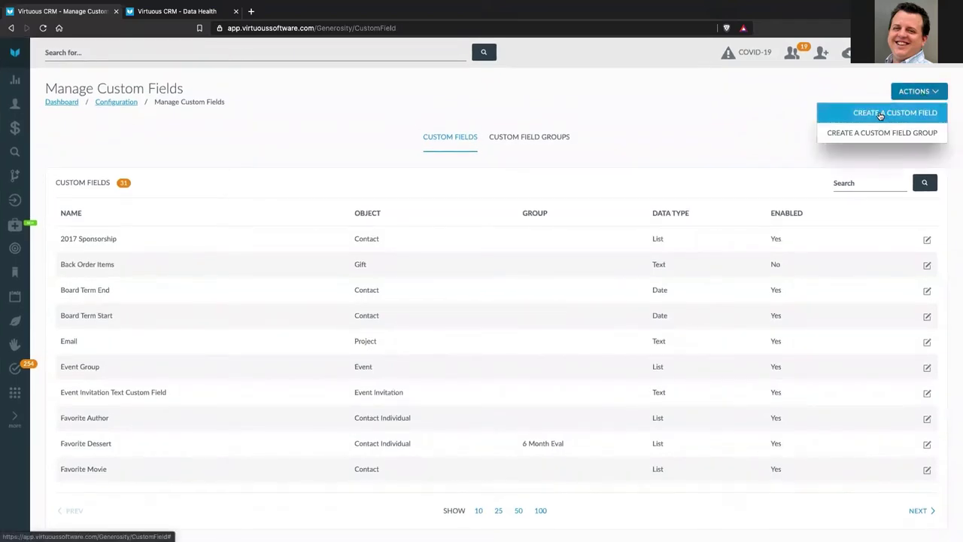
left_click(881, 114)
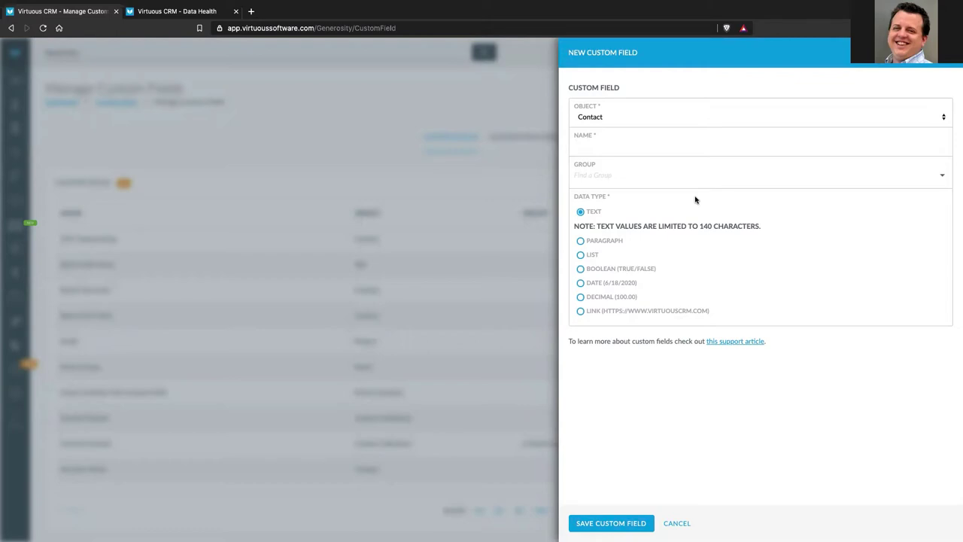
left_click(583, 255)
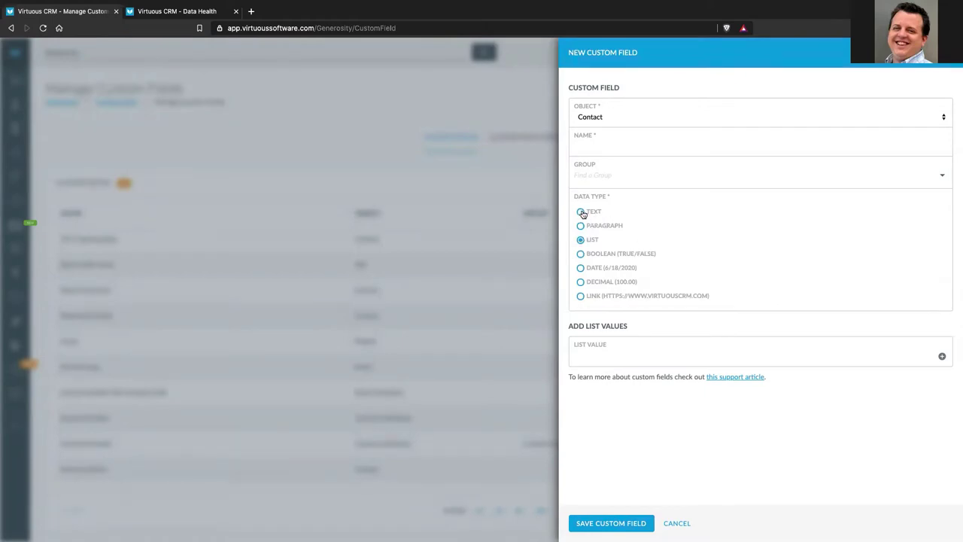
left_click(581, 211)
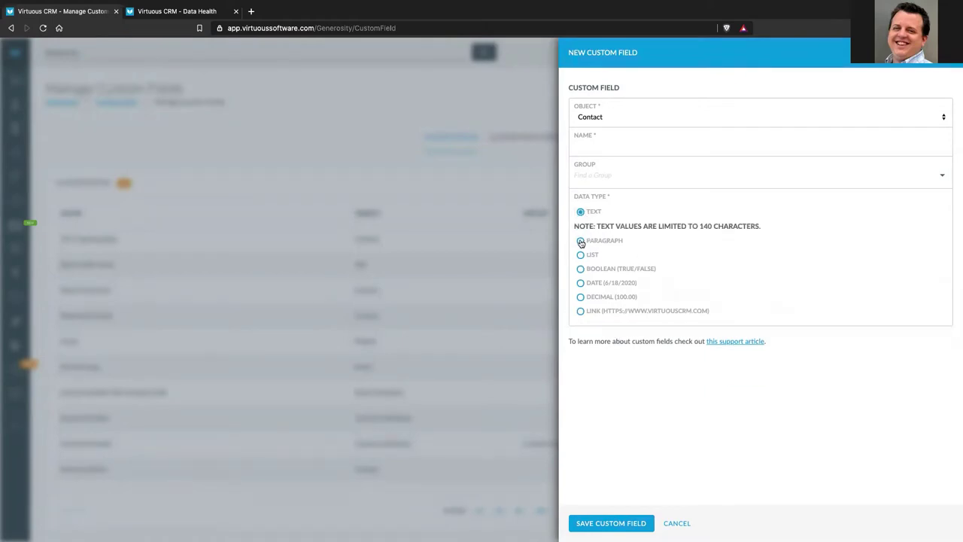
left_click(581, 242)
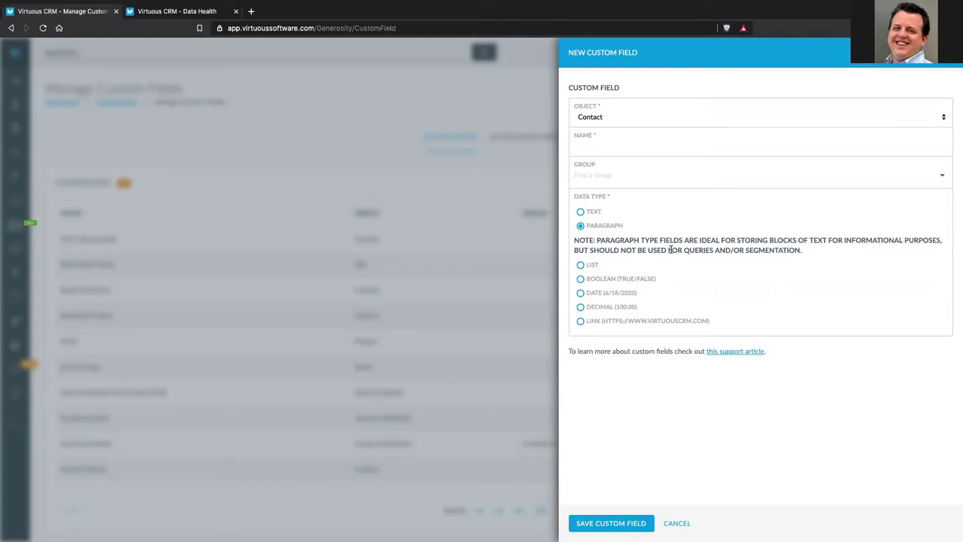
left_click_drag(679, 250, 803, 263)
left_click(800, 266)
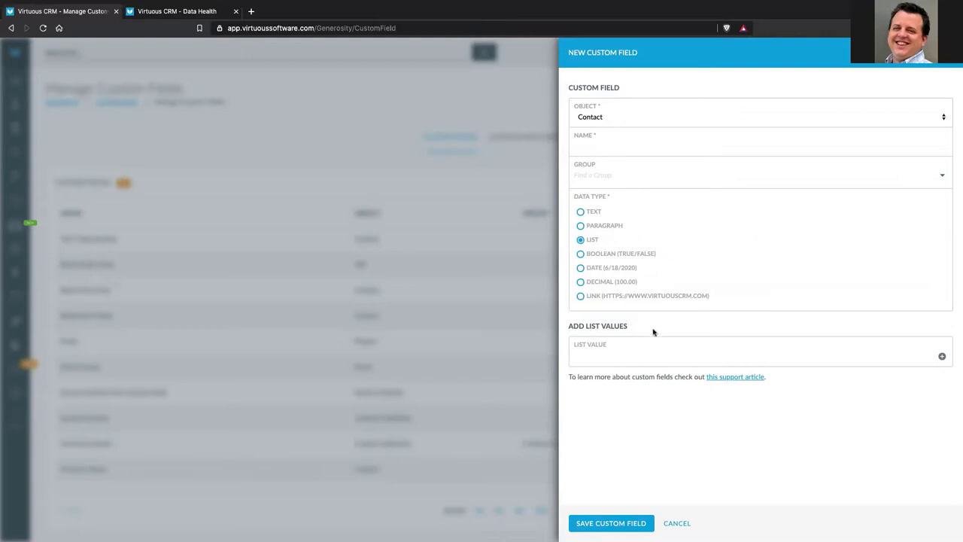
left_click(608, 355)
left_click(675, 522)
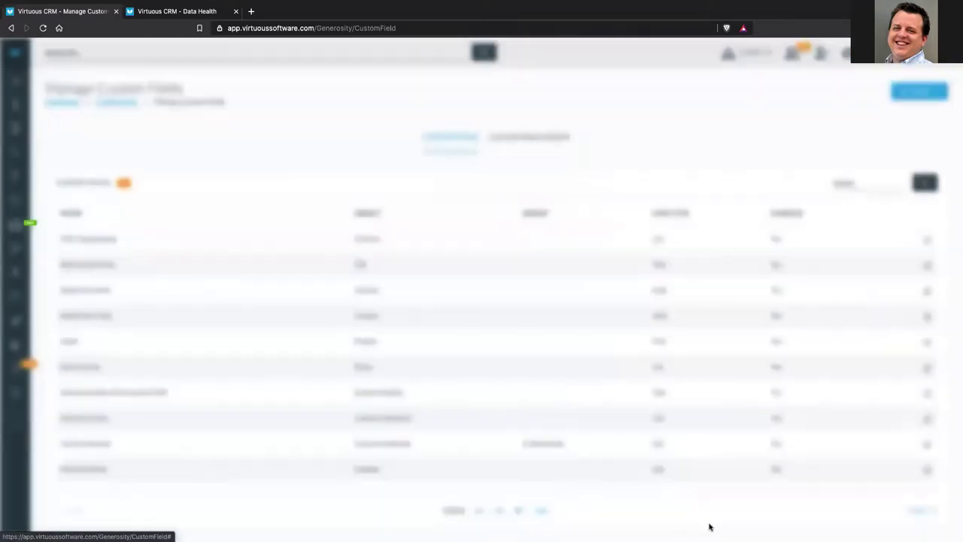
Step: Create a custom field group named Sponsorship for the Contact object and view its details
left_click(548, 140)
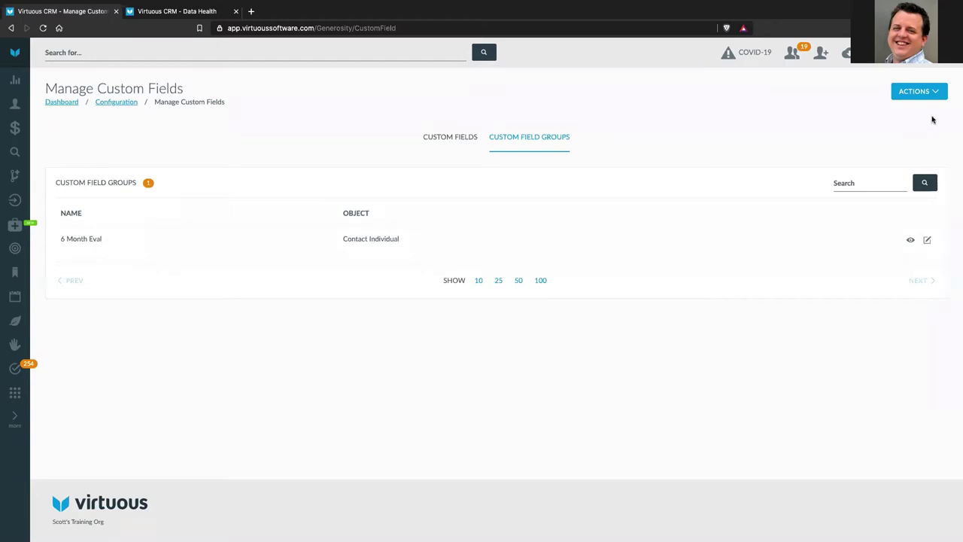
left_click(930, 93)
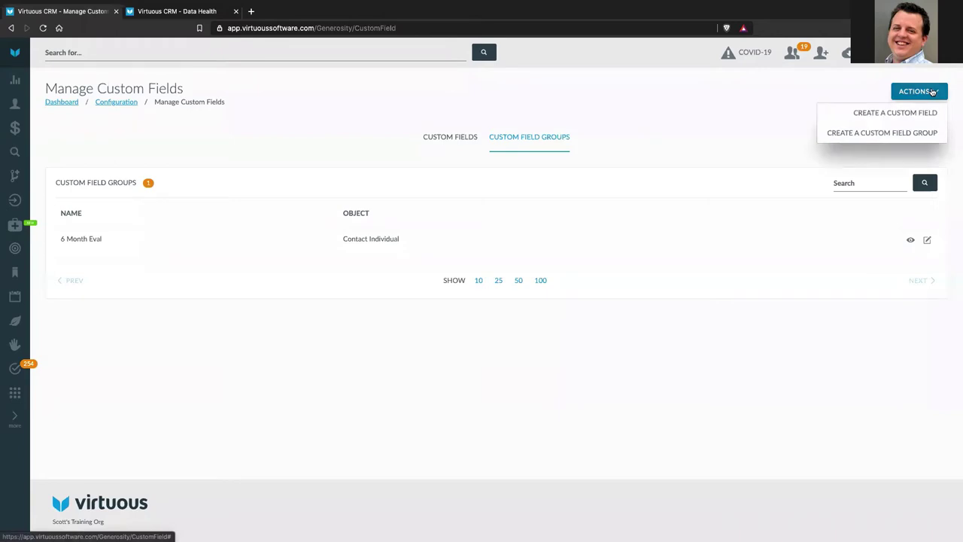
left_click(877, 136)
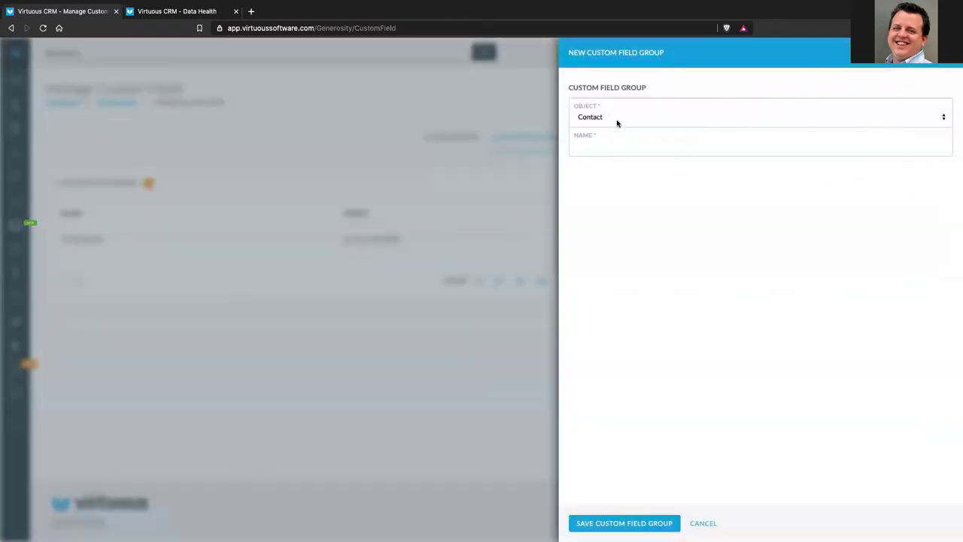
left_click(617, 123)
left_click(612, 116)
left_click(602, 146)
type("Donor History")
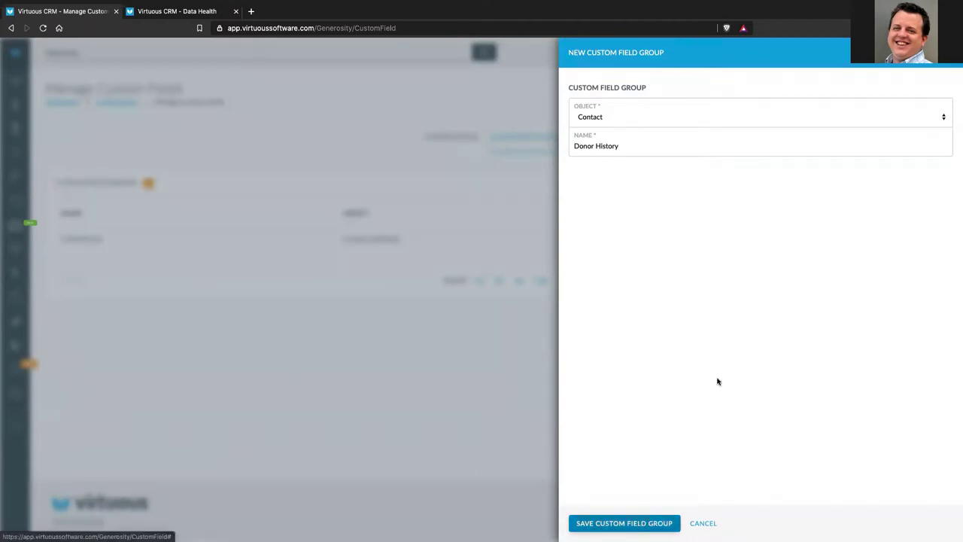
left_click_drag(624, 146, 544, 147)
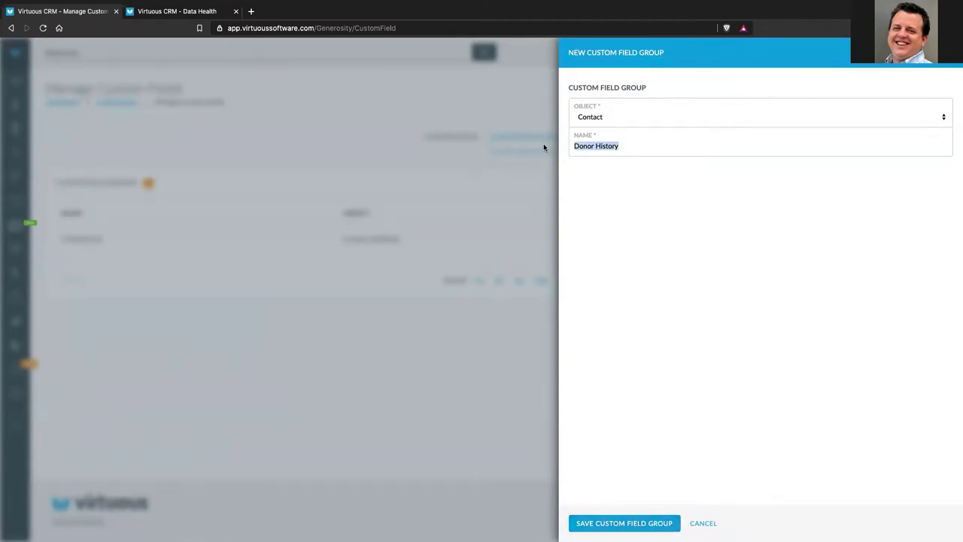
type("Sponsorship")
left_click(651, 526)
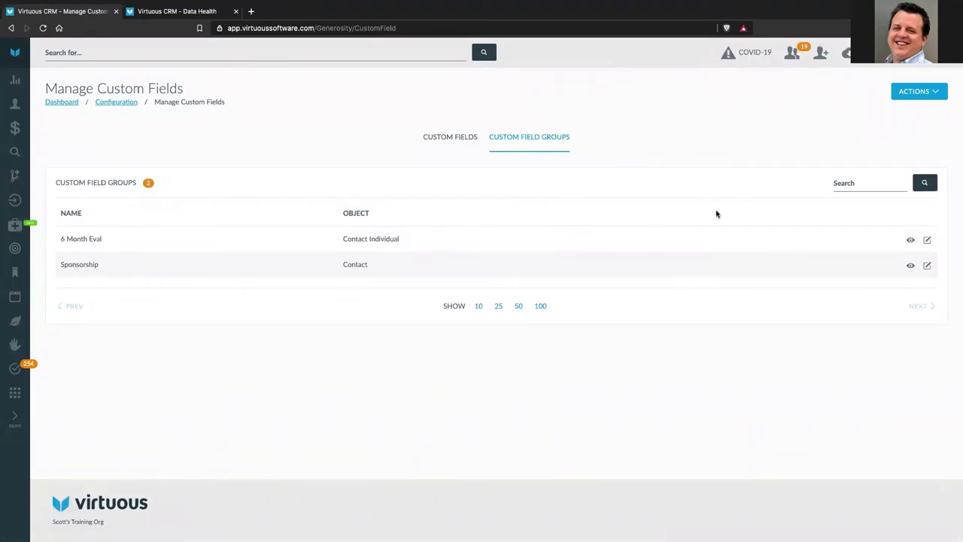
left_click(911, 267)
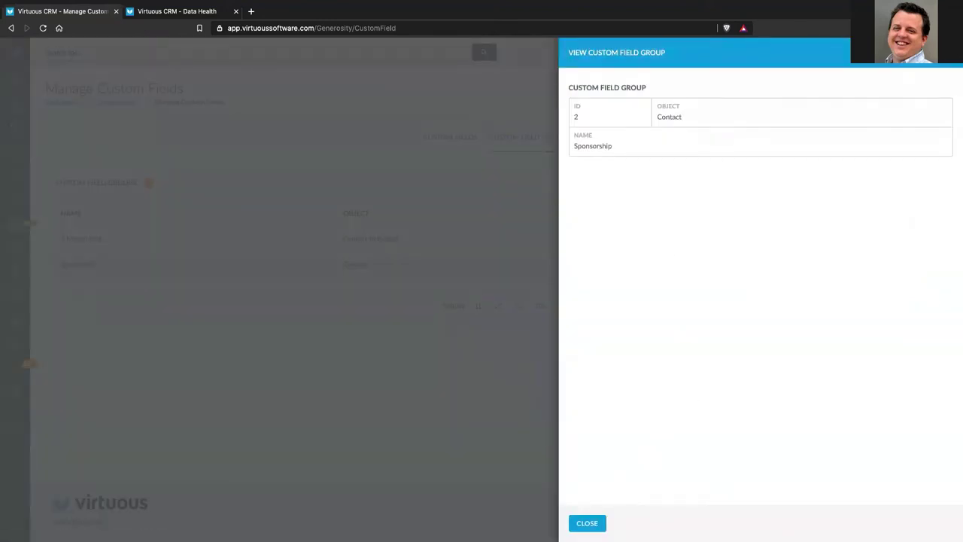
left_click(587, 523)
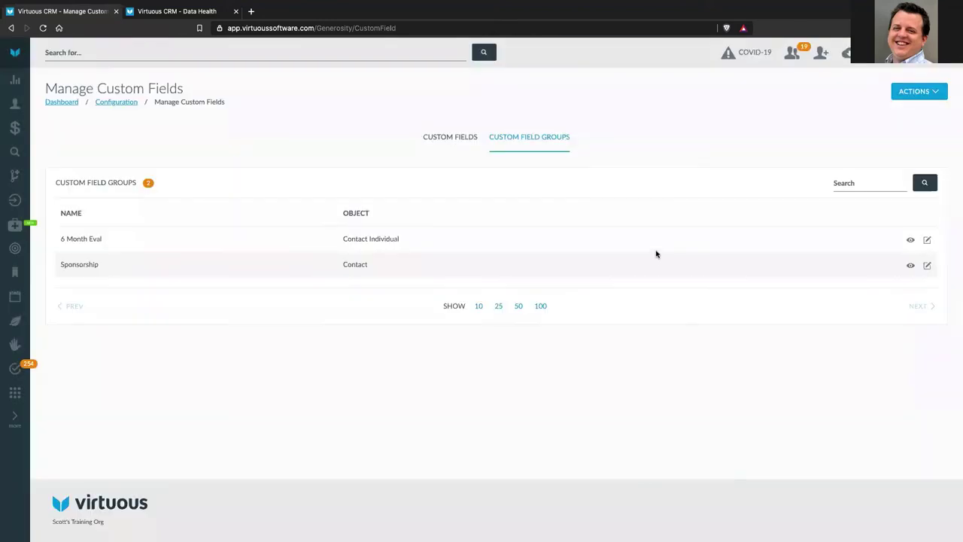
Step: Assign the 2017 Sponsorship custom field to the Sponsorship group and save it
left_click(456, 143)
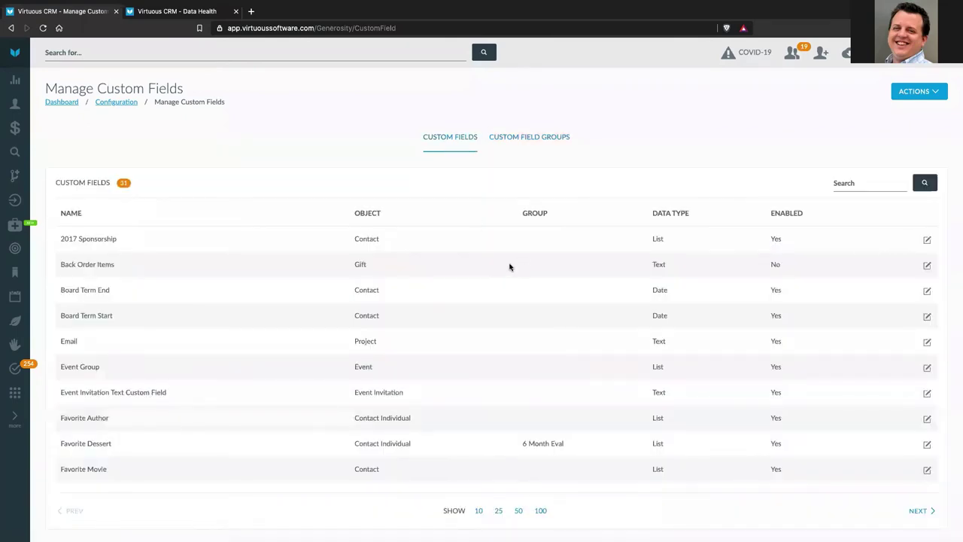
left_click(928, 241)
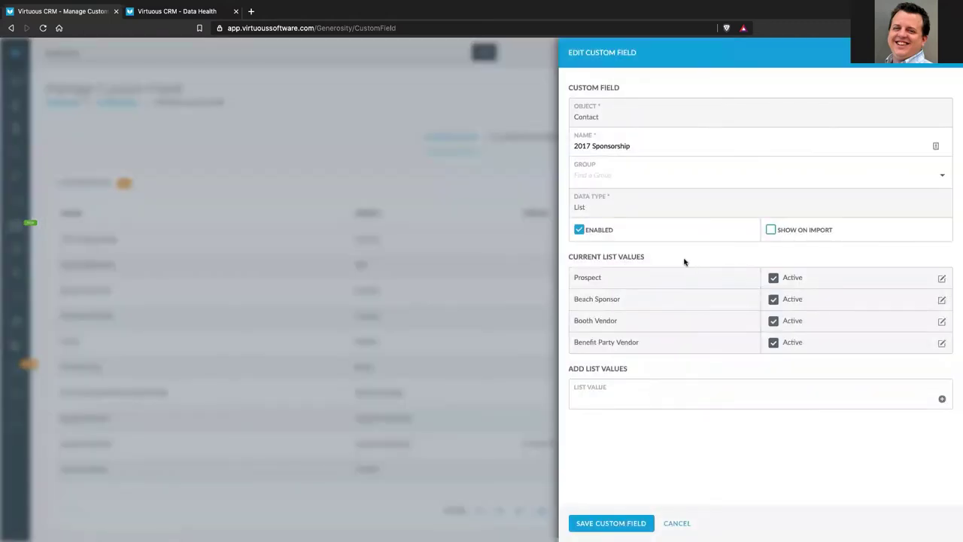
left_click(617, 173)
type("spo")
left_click(621, 190)
left_click(611, 524)
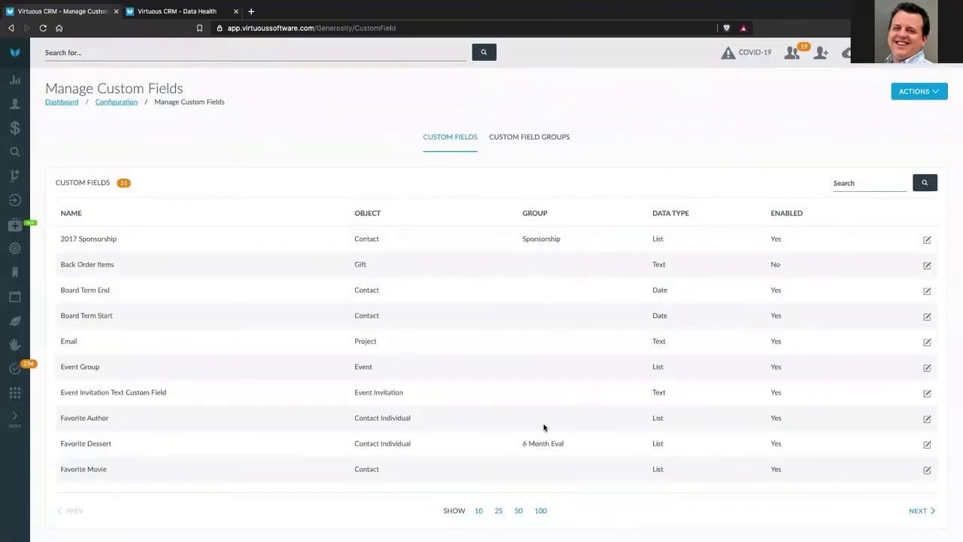
Step: Assign the Gold Sponsor custom field to the Sponsorship group and save it
left_click(925, 511)
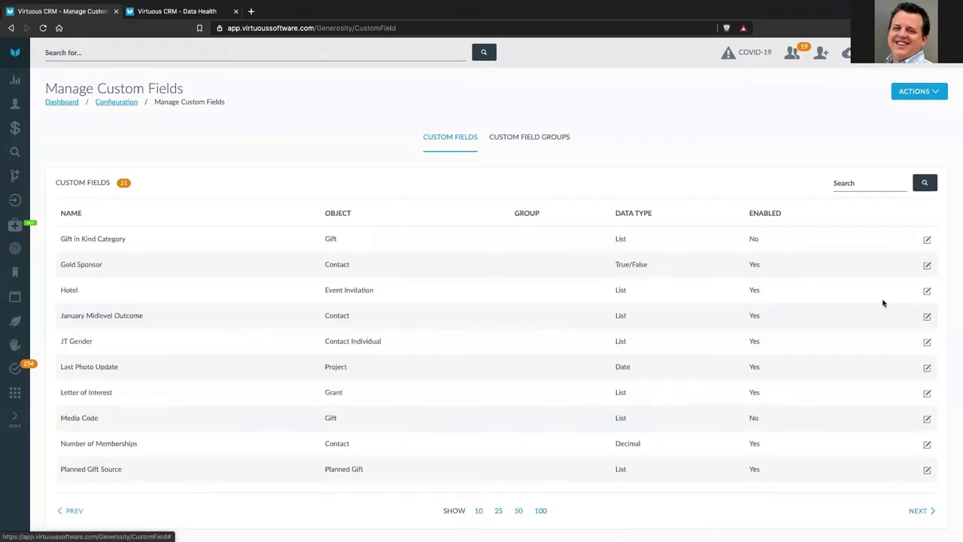
left_click(927, 266)
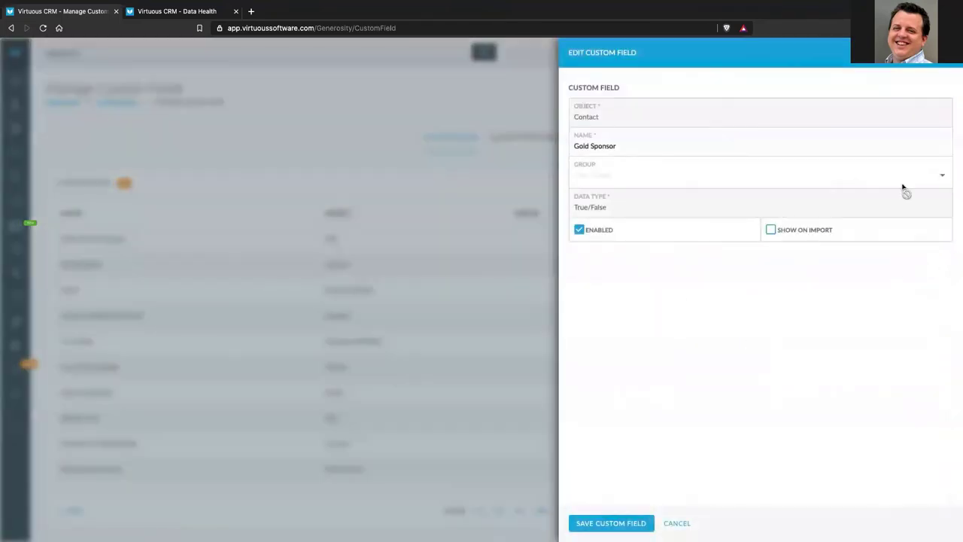
left_click(628, 178)
type("spo")
left_click(598, 188)
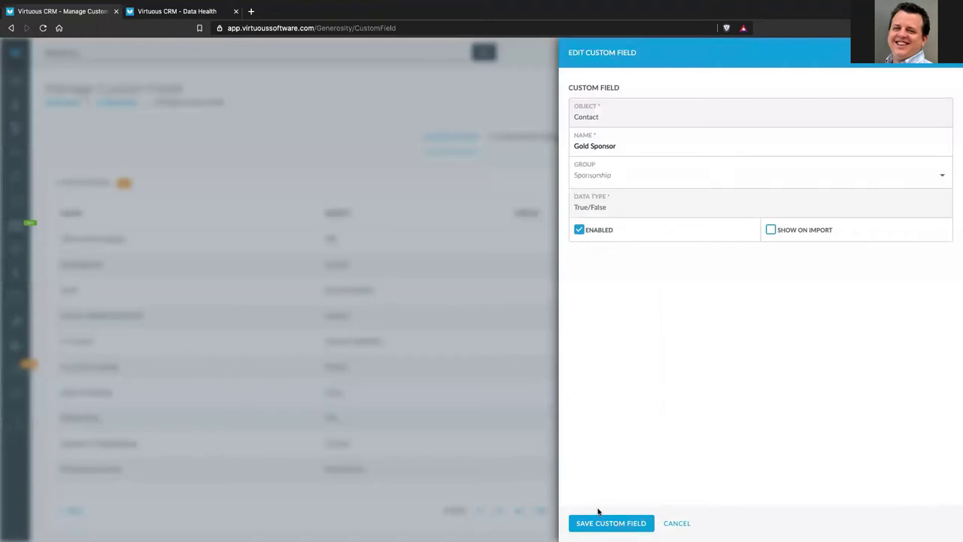
left_click(610, 522)
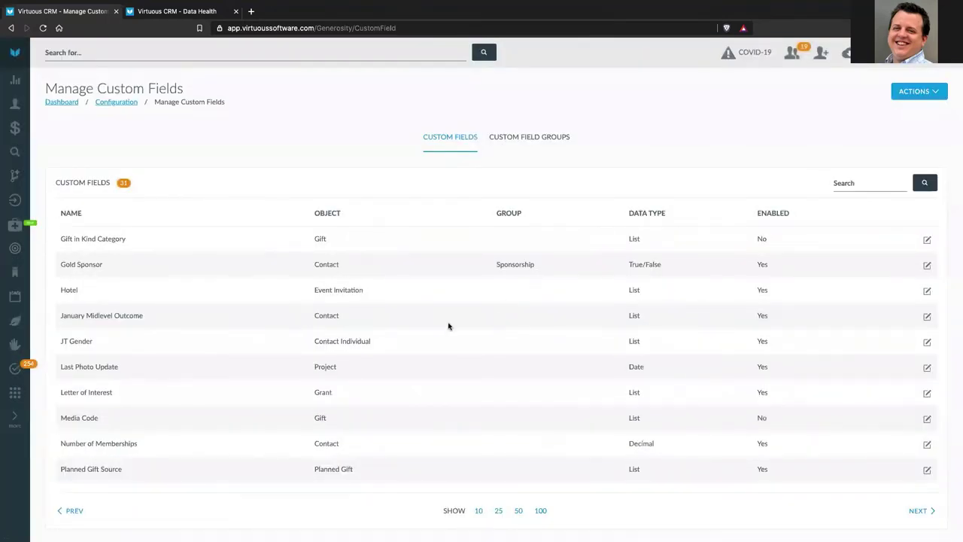
Step: Assign the January Midlevel Outcome custom field to the Sponsorship group and save it
left_click(927, 318)
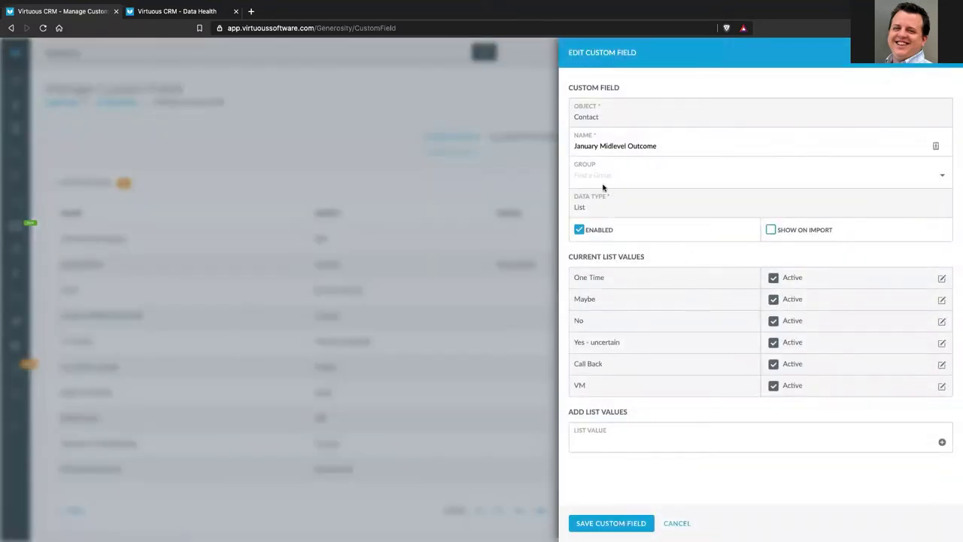
left_click(598, 175)
type("spon")
left_click(602, 193)
left_click(593, 524)
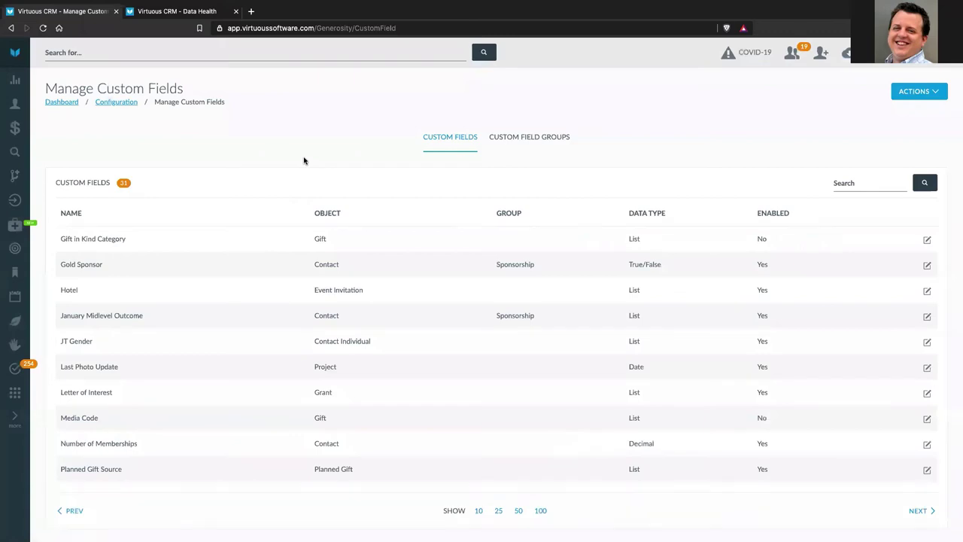
Step: Review which custom fields belong to the Sponsorship custom field group, and close its details
left_click(539, 137)
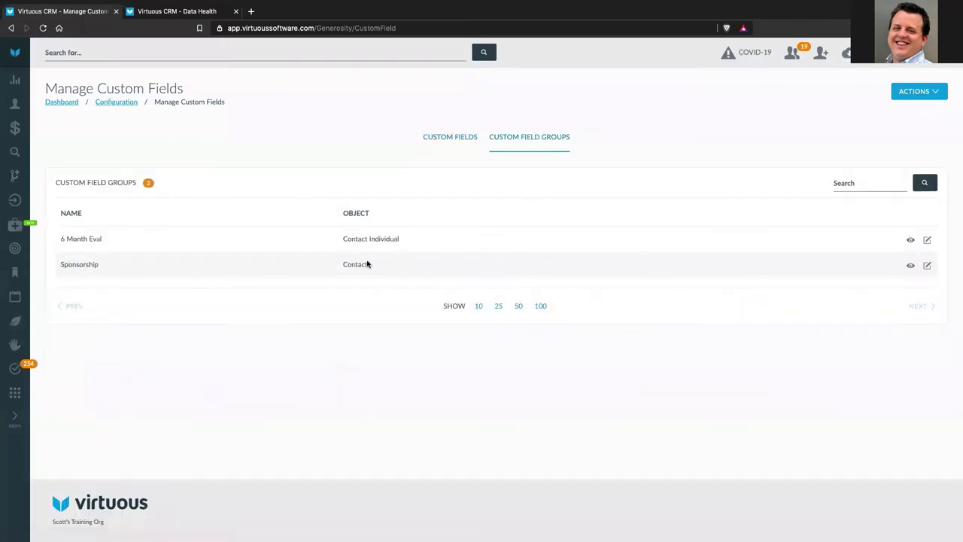
left_click(910, 265)
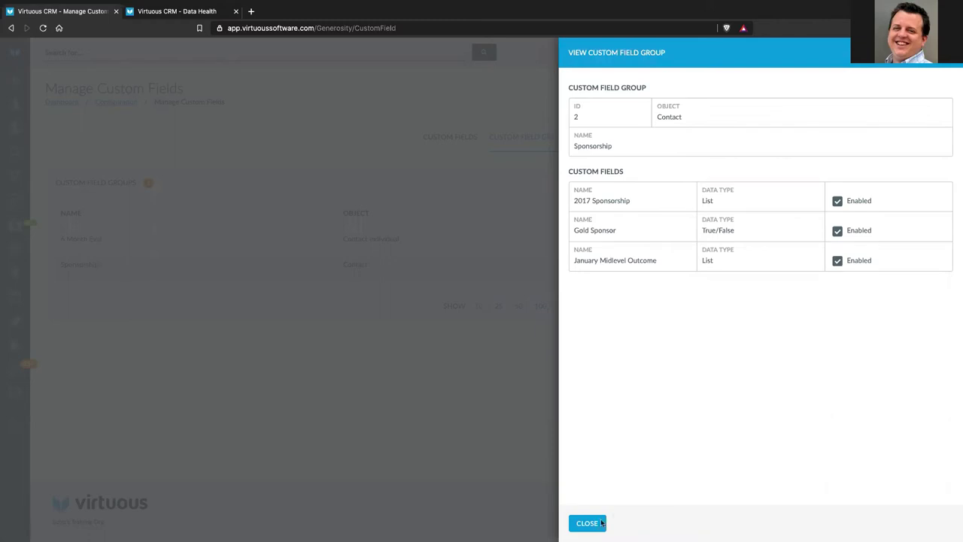
left_click(587, 523)
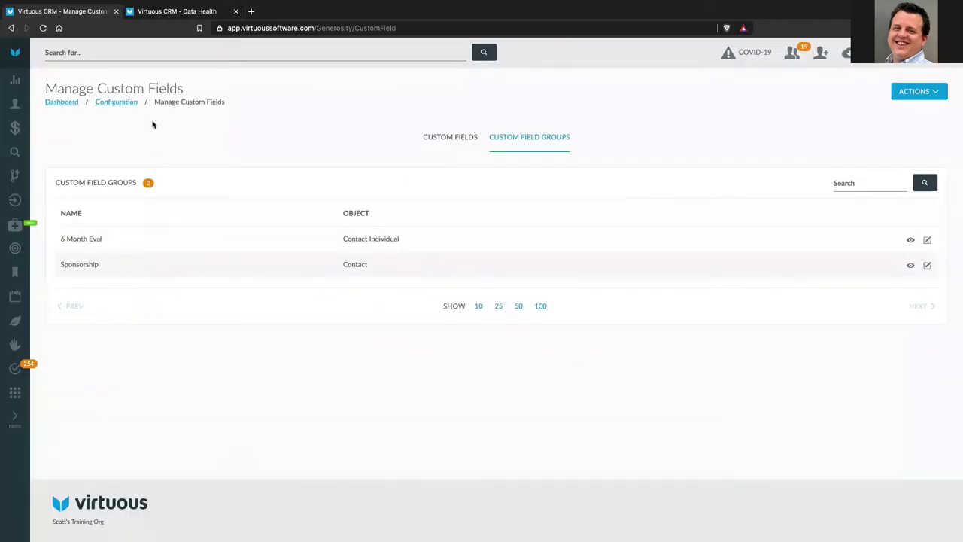
Step: Open the first donor under the dashboard's Best Calls to Make Today and expand the contact's household details
left_click(15, 80)
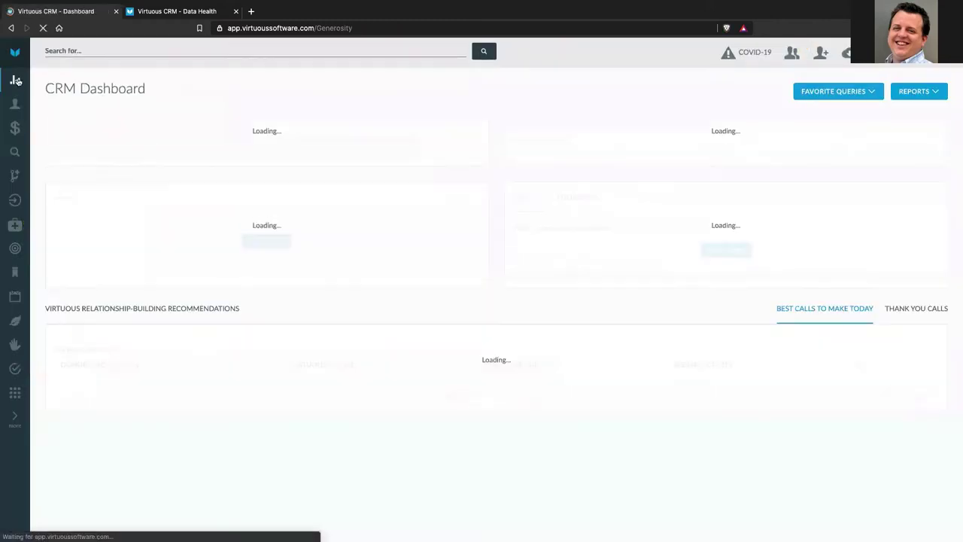
scroll(494, 378, "down", 3)
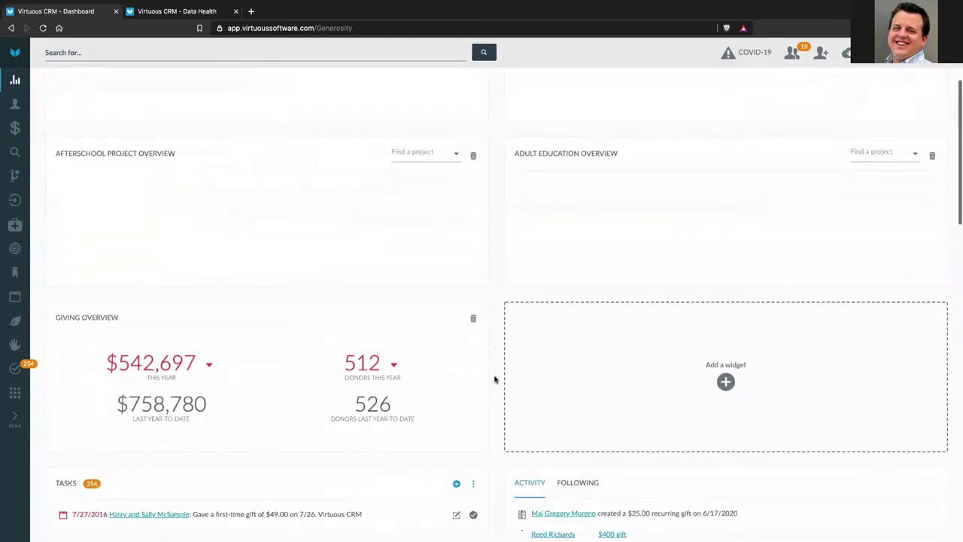
scroll(495, 378, "down", 5)
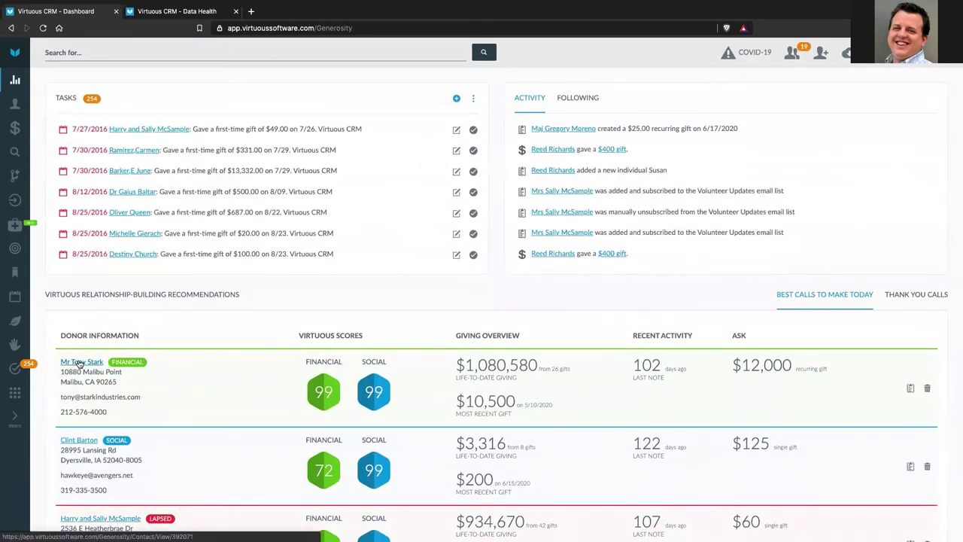
left_click(80, 363)
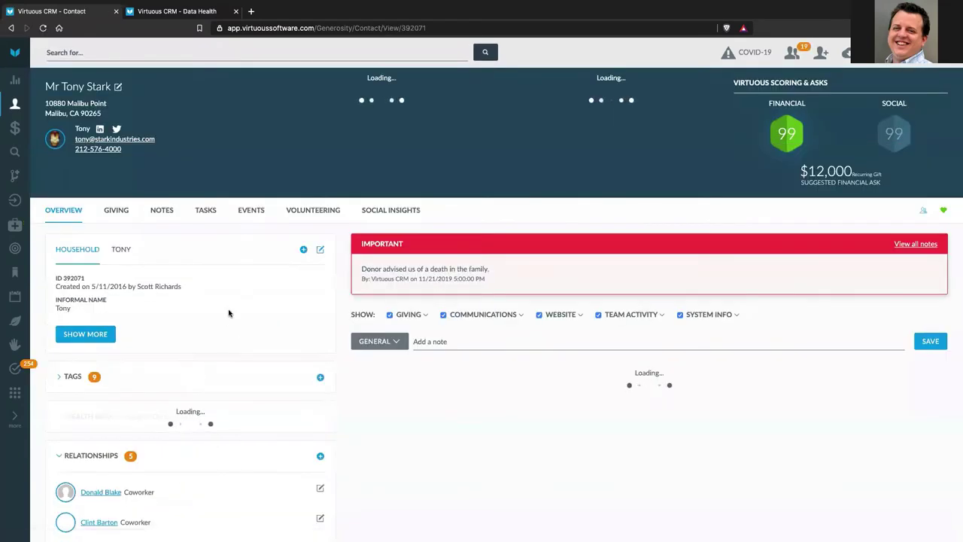
left_click(85, 334)
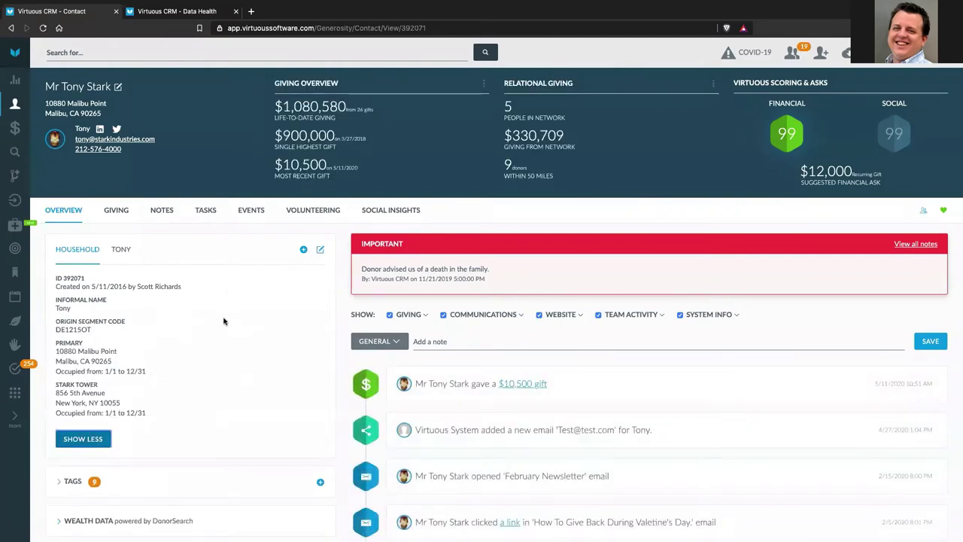
Step: Open the household information for editing and look over its Custom Fields and Sponsorship sections
left_click(320, 252)
scroll(175, 338, "down", 2)
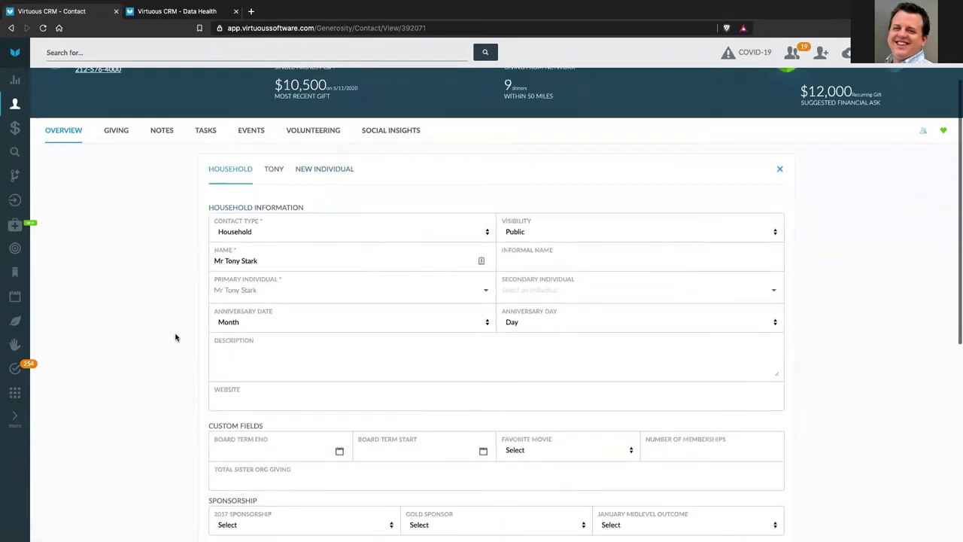
scroll(176, 338, "down", 3)
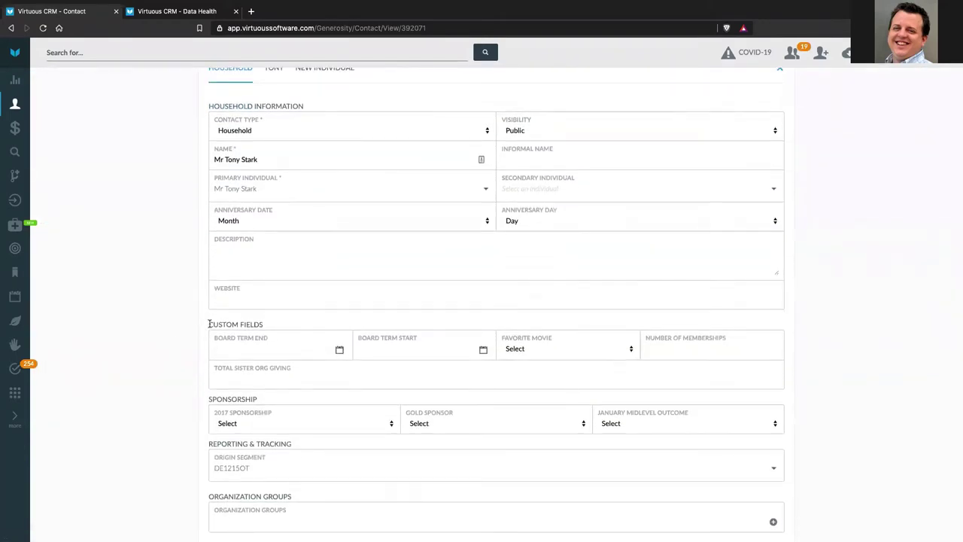
Step: Compare the ungrouped Custom Fields section with the fields grouped under Sponsorship in the household form
left_click_drag(209, 323, 743, 381)
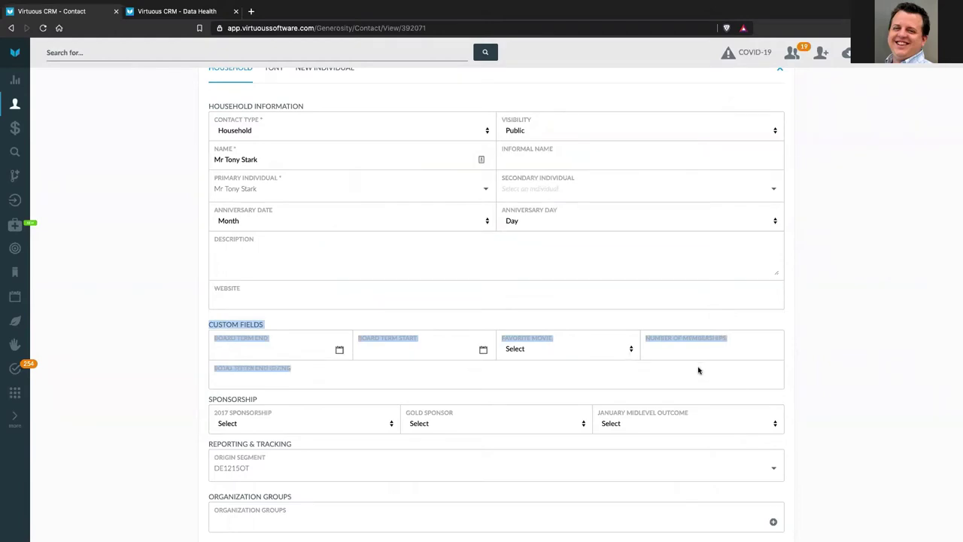
left_click(139, 342)
scroll(234, 371, "down", 2)
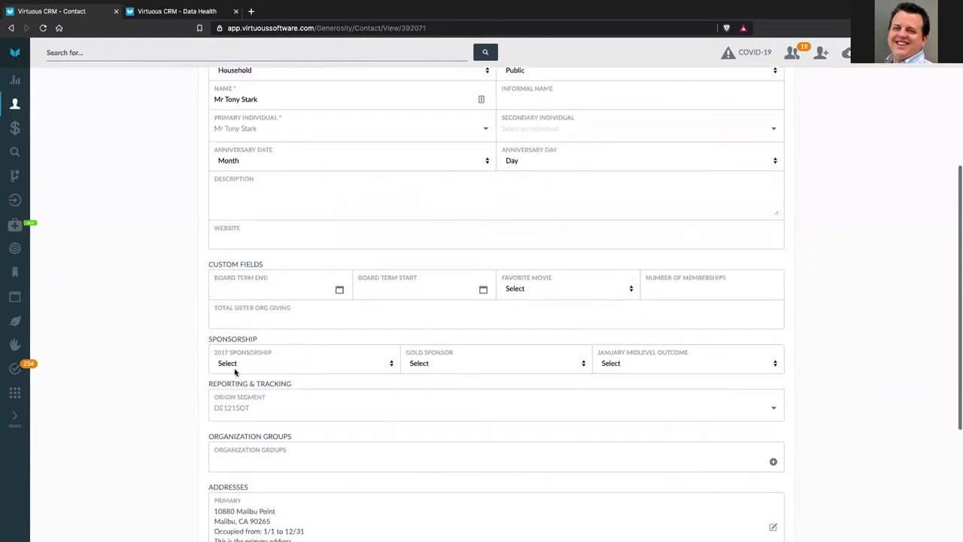
left_click_drag(210, 339, 781, 366)
left_click(146, 352)
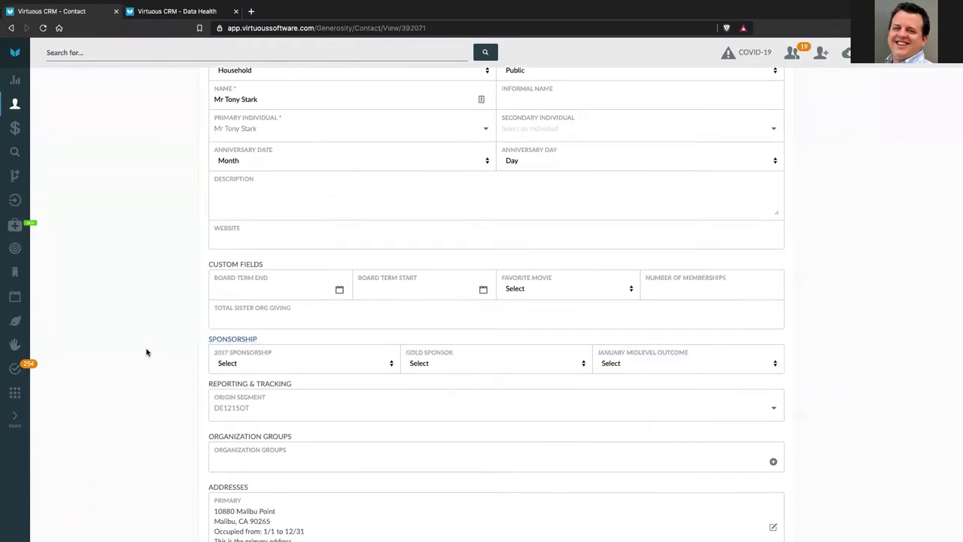
Step: Set 2017 Sponsorship to Benefit Party Vendor, Gold Sponsor to True and January Midlevel Outcome to Yes - uncertain, save, and review the household's Sponsorship section
left_click(389, 363)
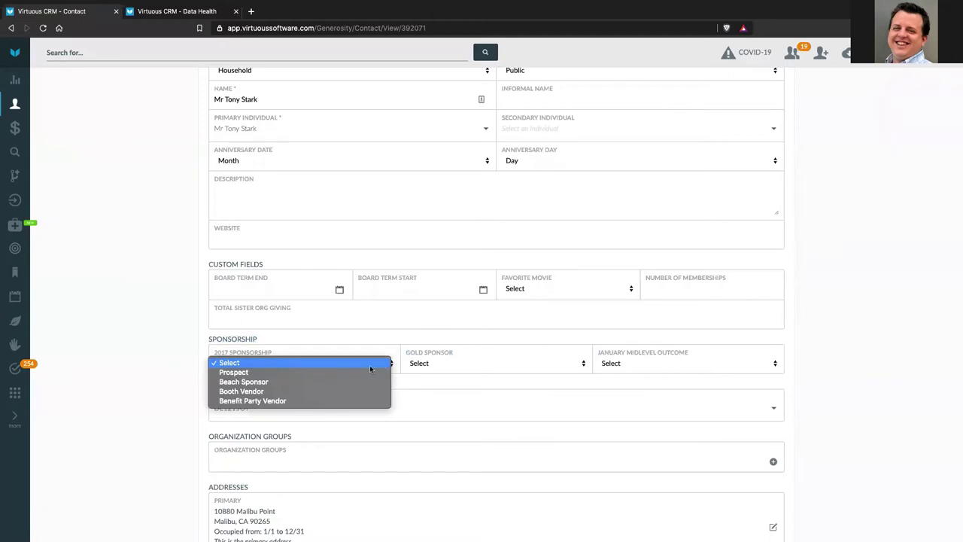
left_click(351, 400)
left_click(447, 364)
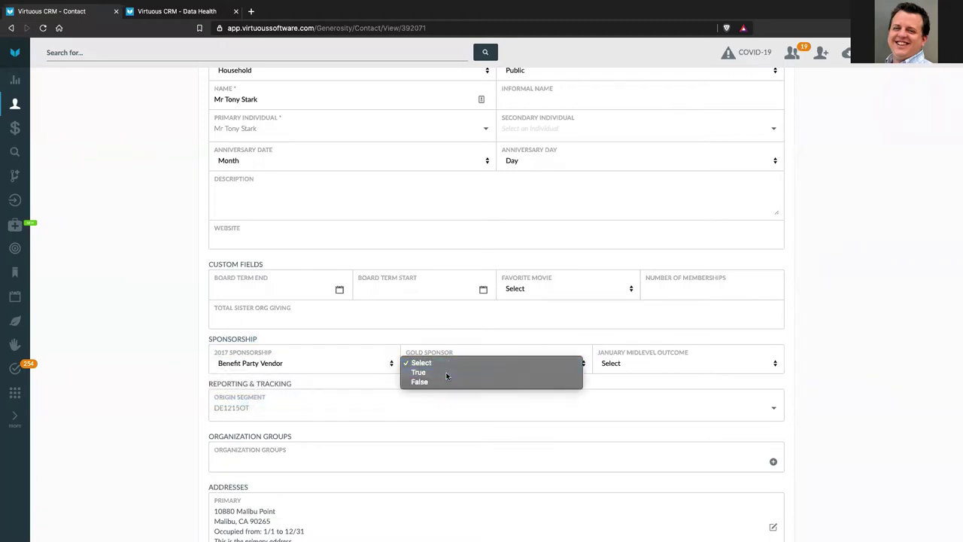
left_click(447, 373)
left_click(627, 363)
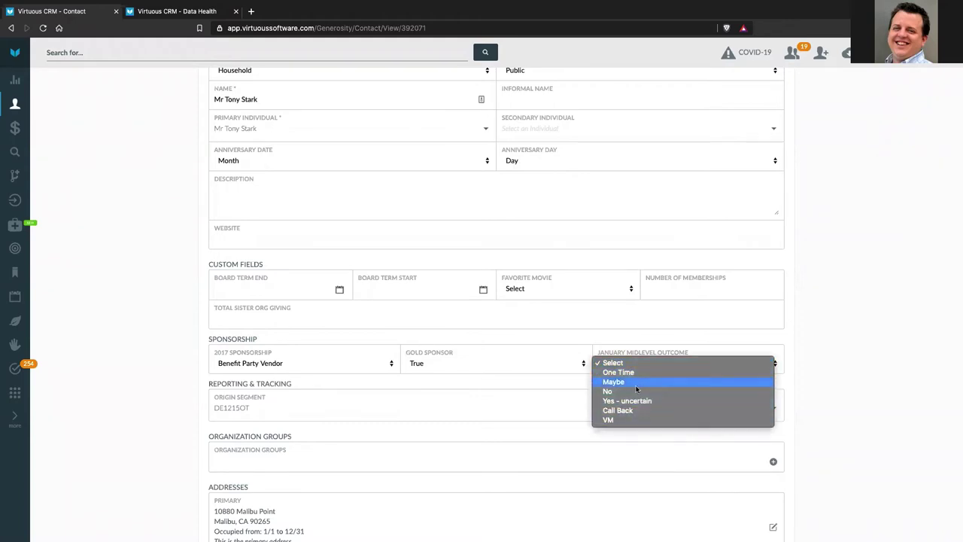
key("Escape")
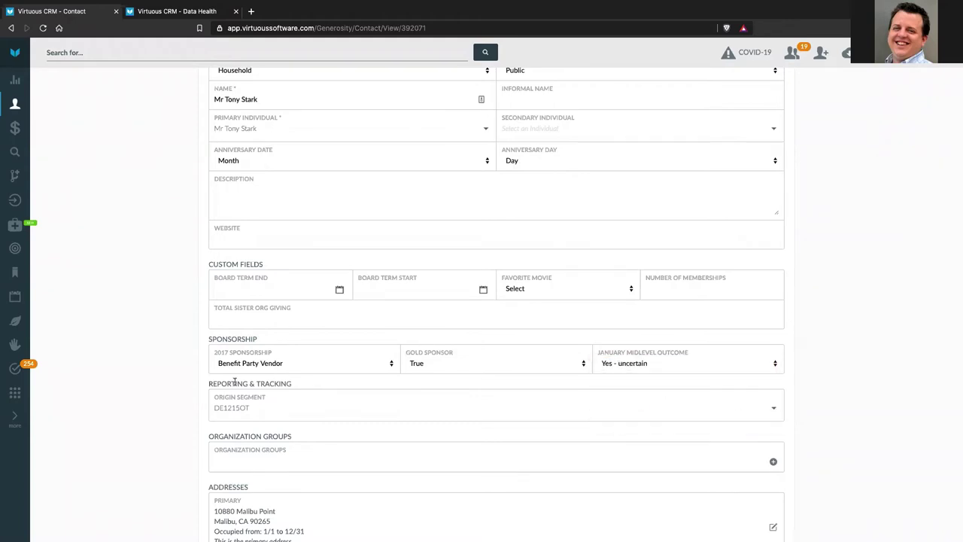
scroll(143, 385, "down", 3)
left_click(393, 433)
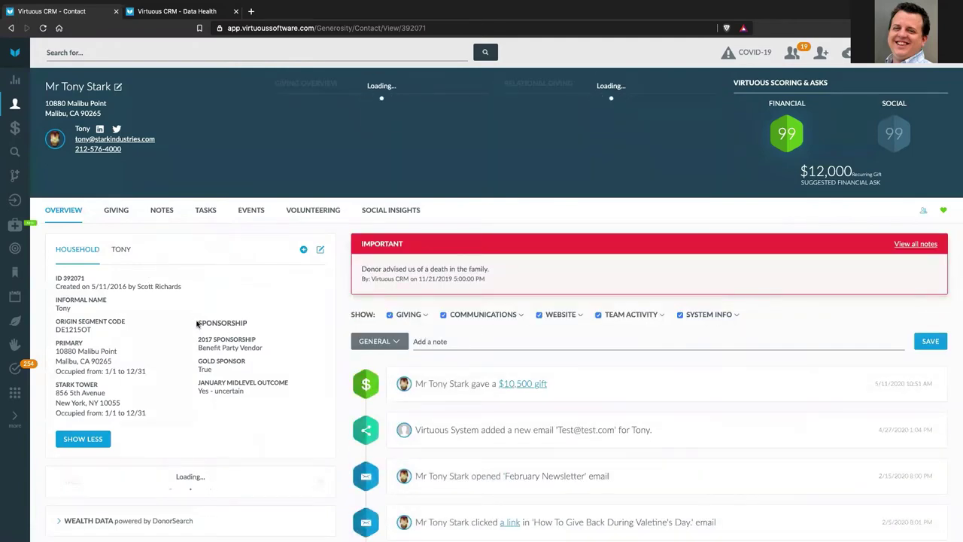
left_click_drag(198, 322, 277, 402)
left_click(283, 403)
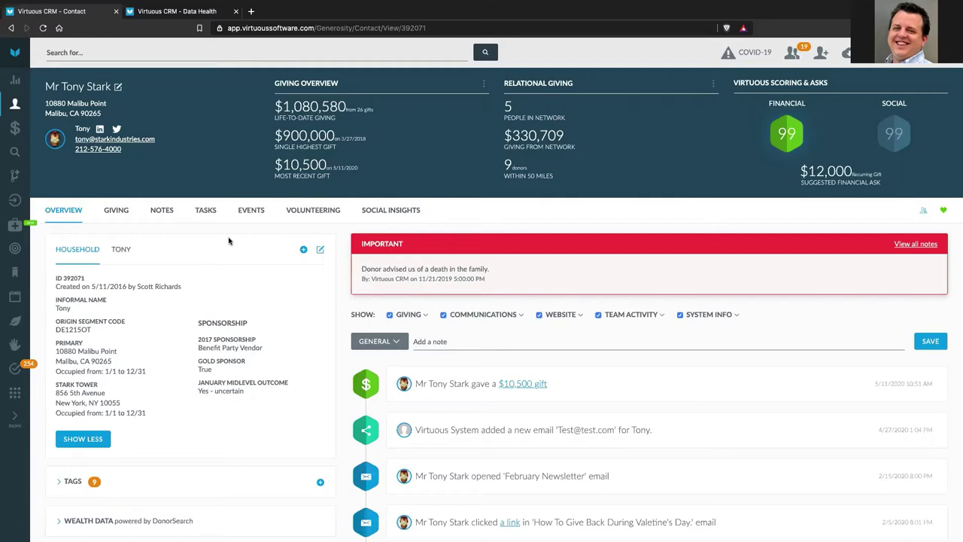
key("ctrl+Left")
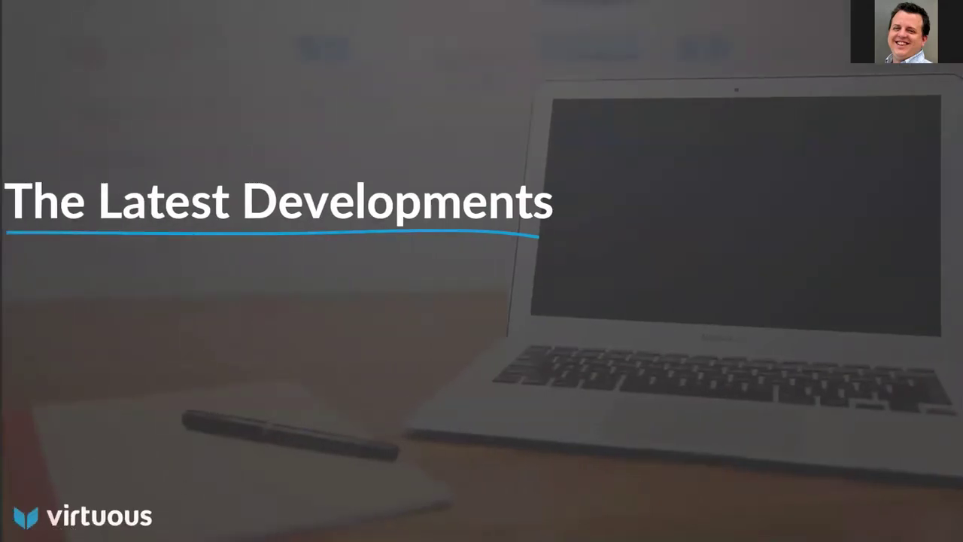
key("Right")
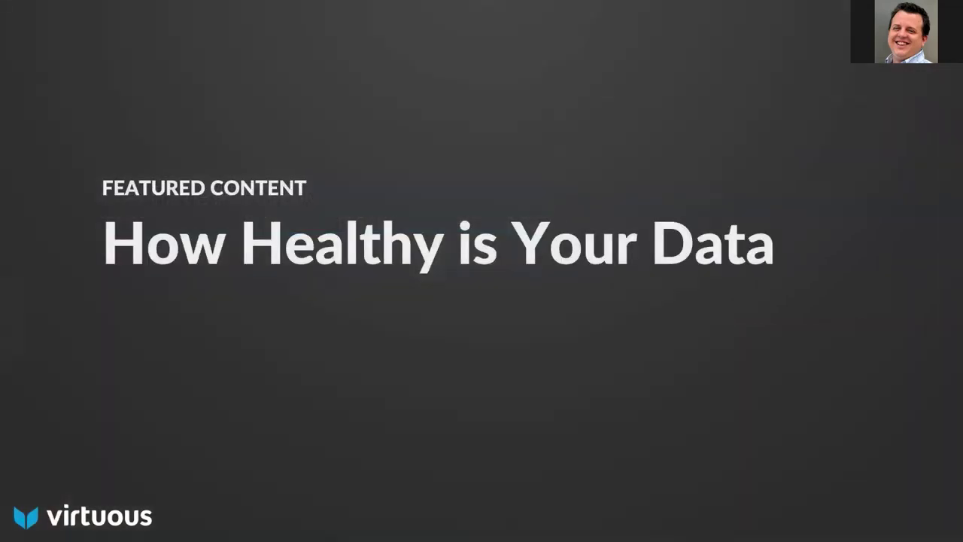
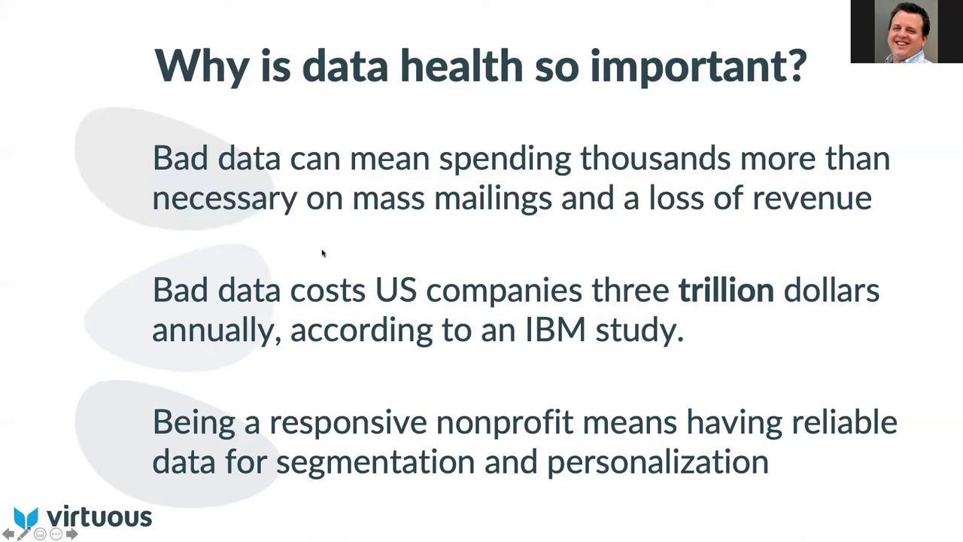
Step: Switch back to Virtuous CRM, open the Merge Contacts list in Data Health and expand the first contact's duplicate match
key("alt+Tab")
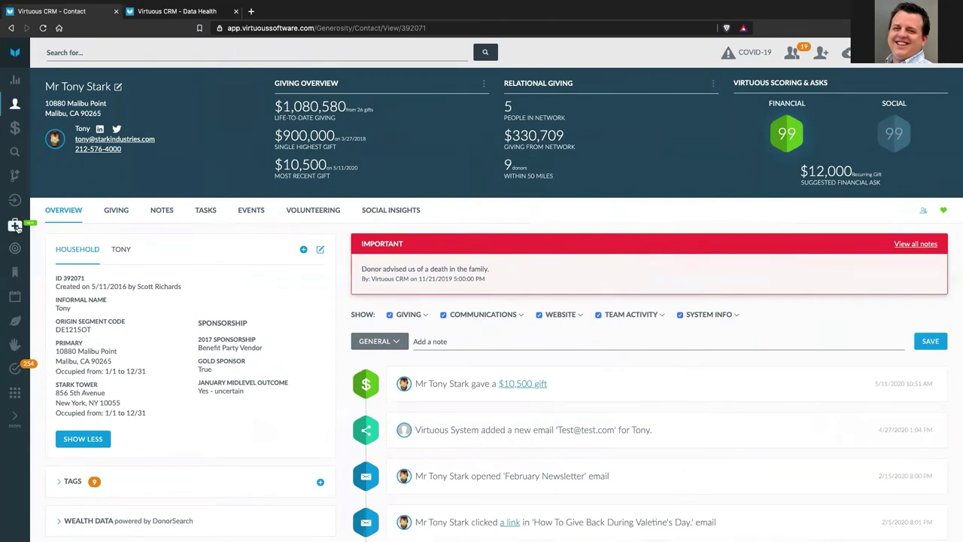
left_click(16, 227)
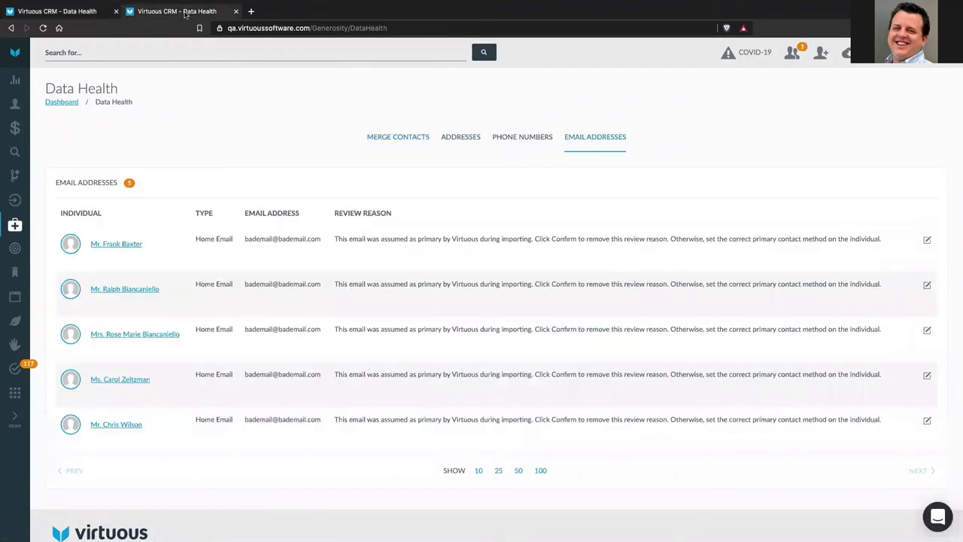
left_click(399, 137)
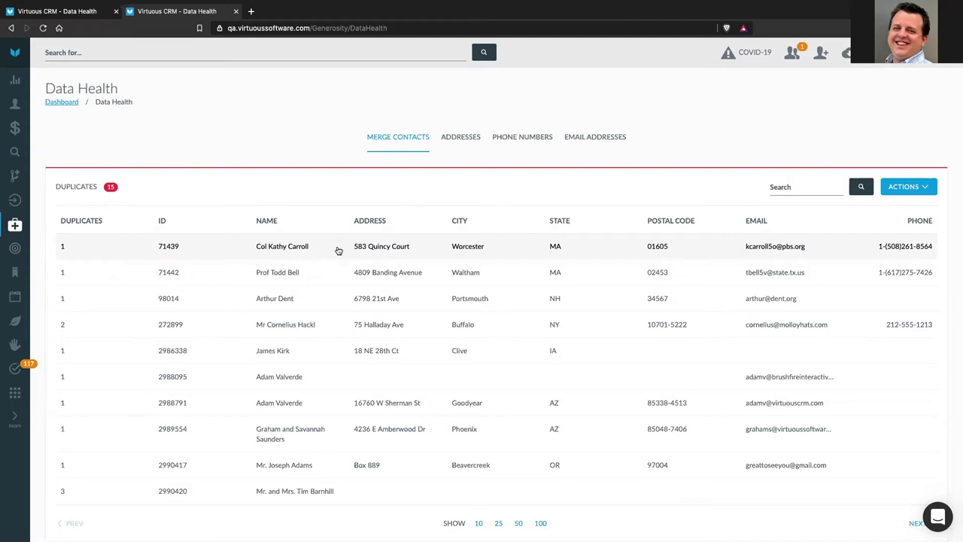
left_click(337, 249)
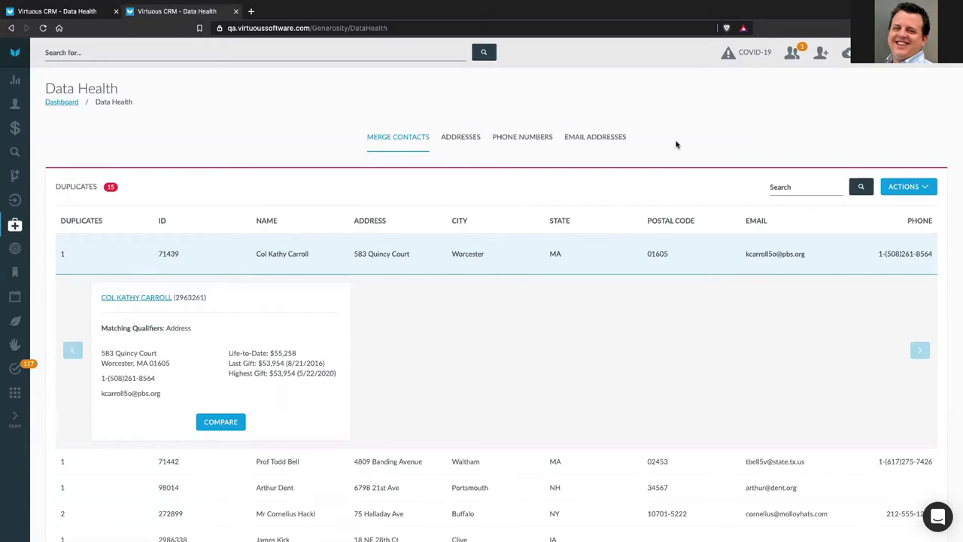
Step: Look over the actions available for the duplicates list without running any of them
left_click(924, 188)
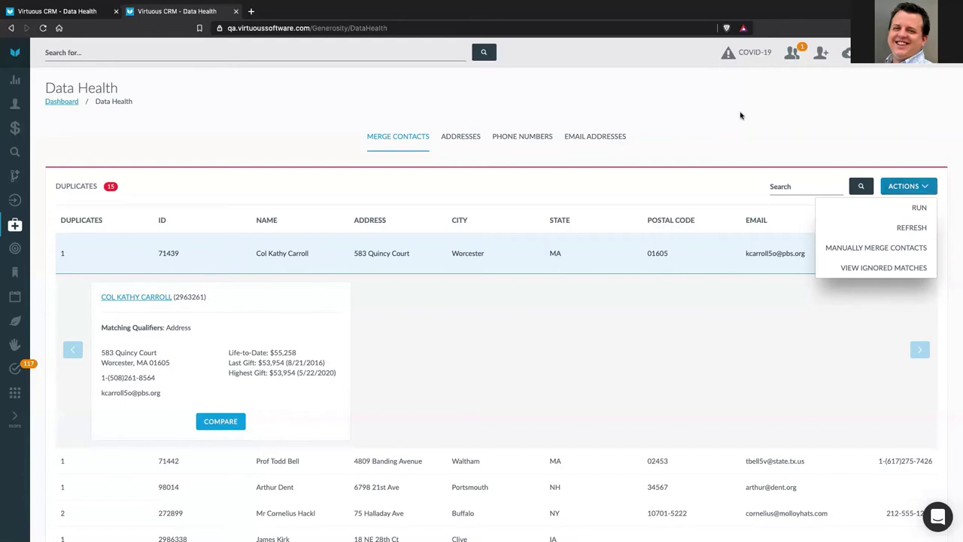
left_click(740, 181)
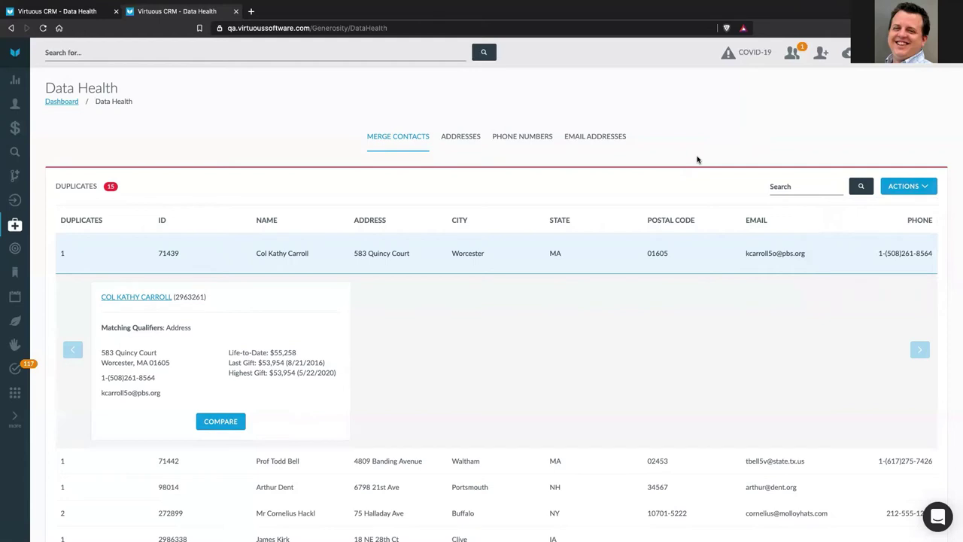
left_click(922, 189)
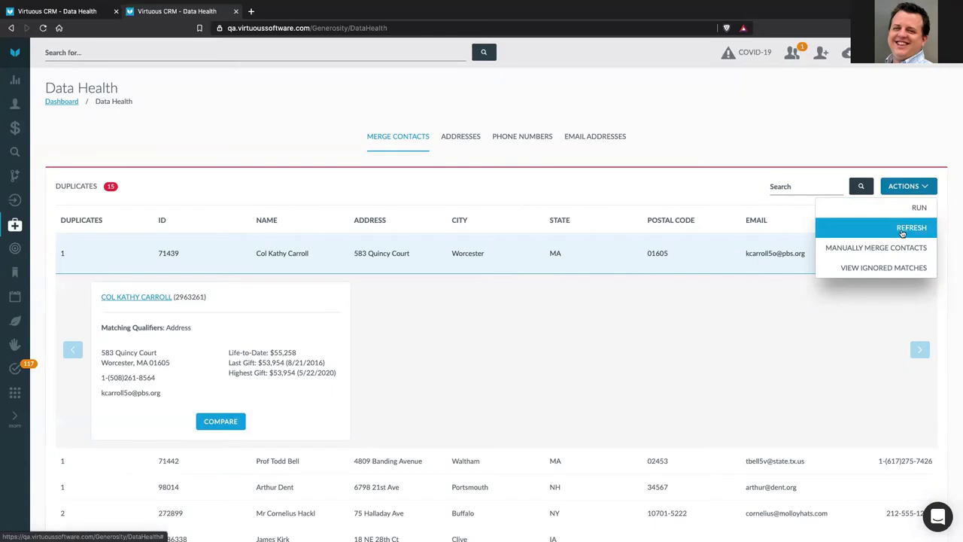
left_click(760, 136)
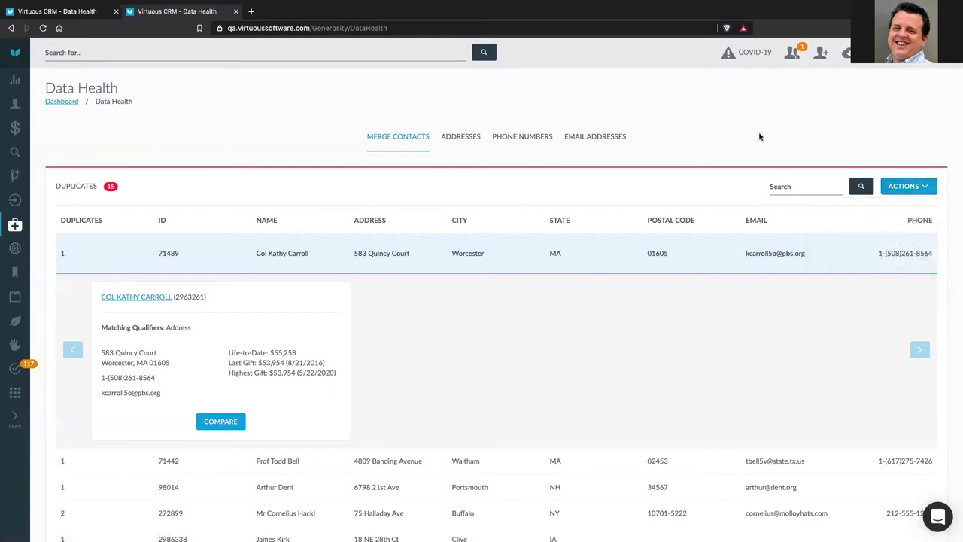
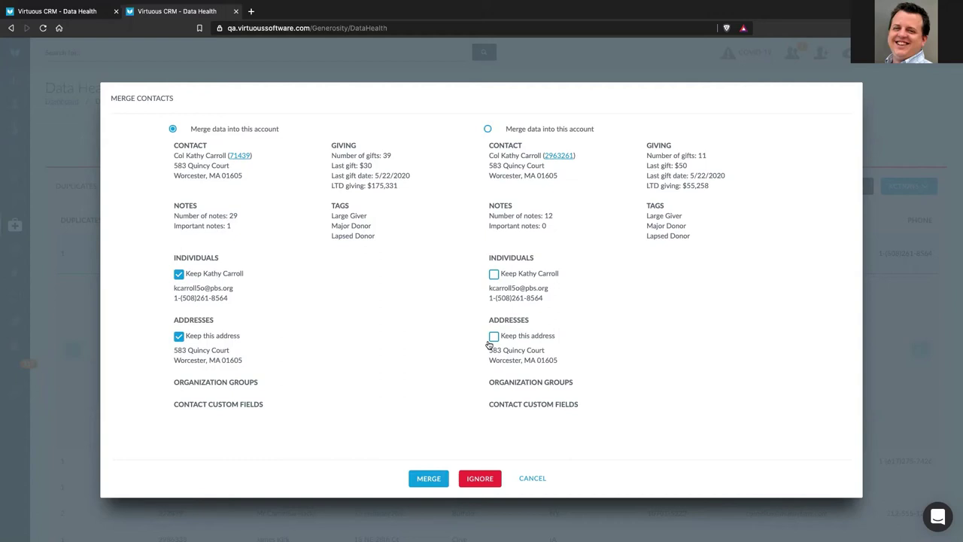
Step: Try keeping the second account's address in the merge comparison of the first duplicate, and cancel the merge
left_click(492, 338)
left_click(493, 337)
left_click(530, 478)
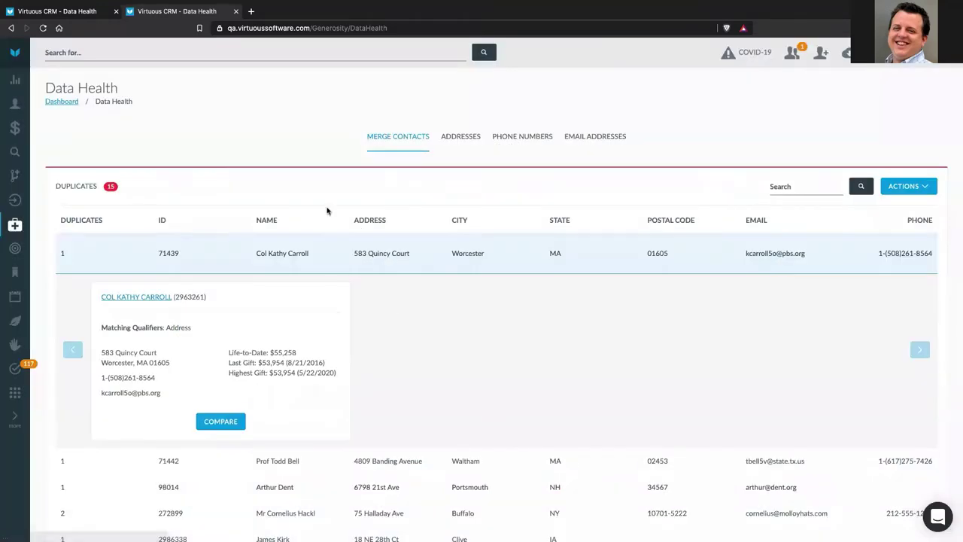
Step: Compare the Buffalo, NY contact with its possible duplicate in Charleston, WV, ignore that match, and collapse the contact's row
scroll(527, 368, "down", 3)
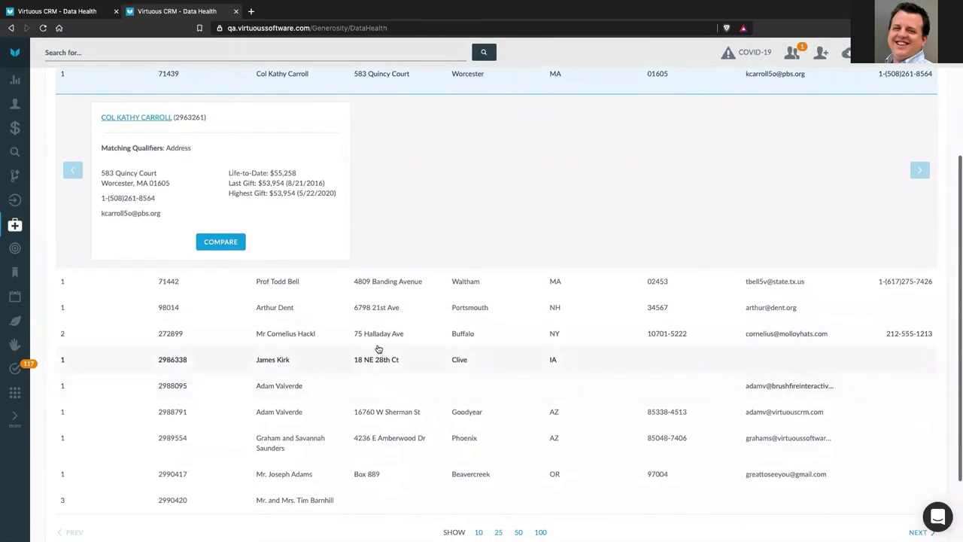
left_click(374, 333)
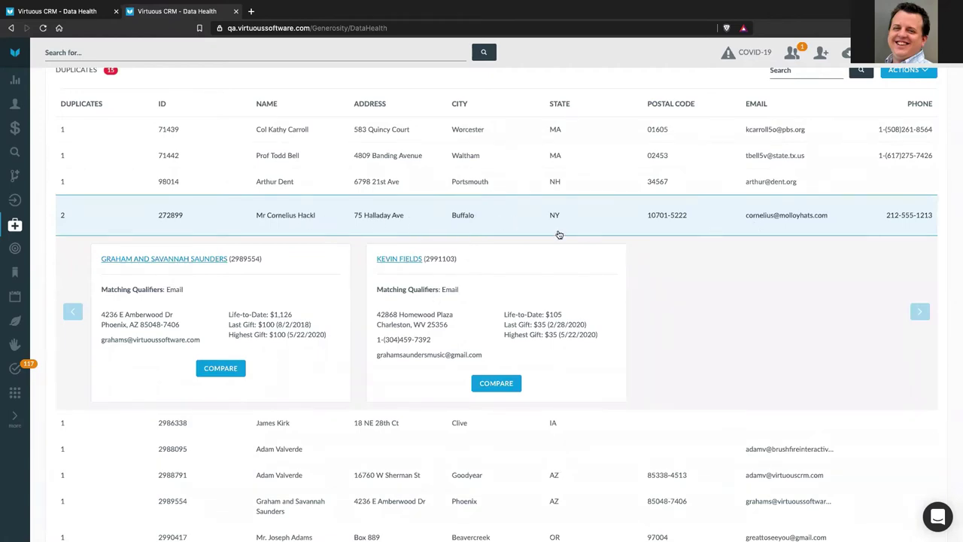
left_click(496, 383)
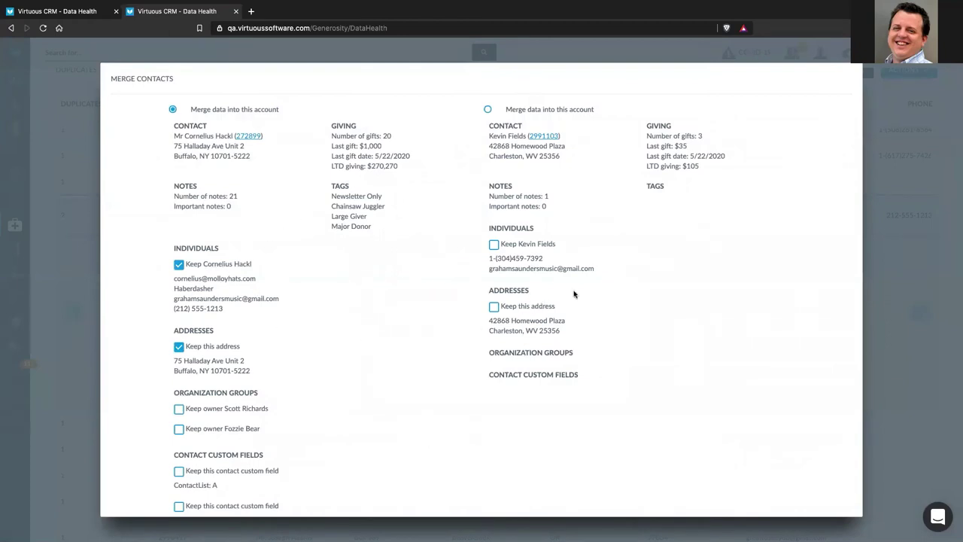
scroll(407, 404, "down", 3)
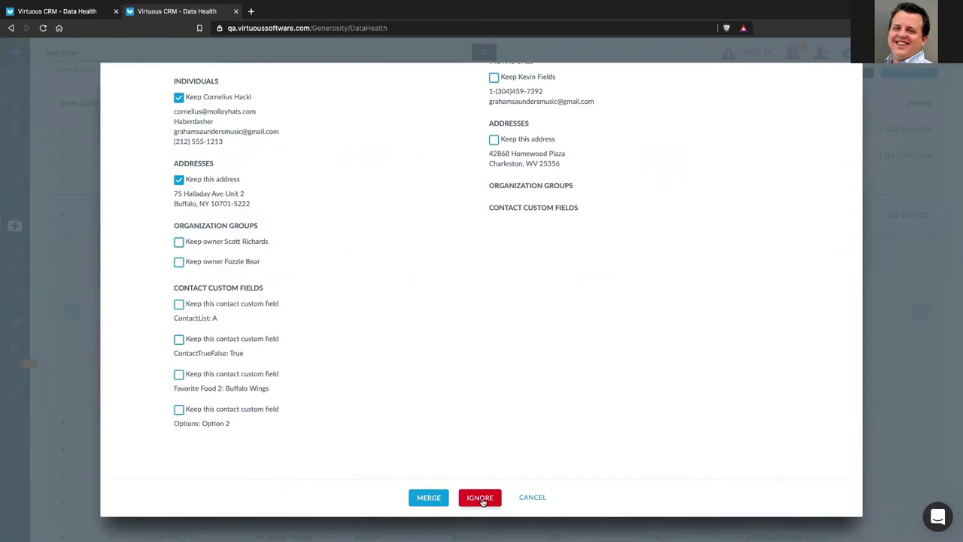
left_click(481, 498)
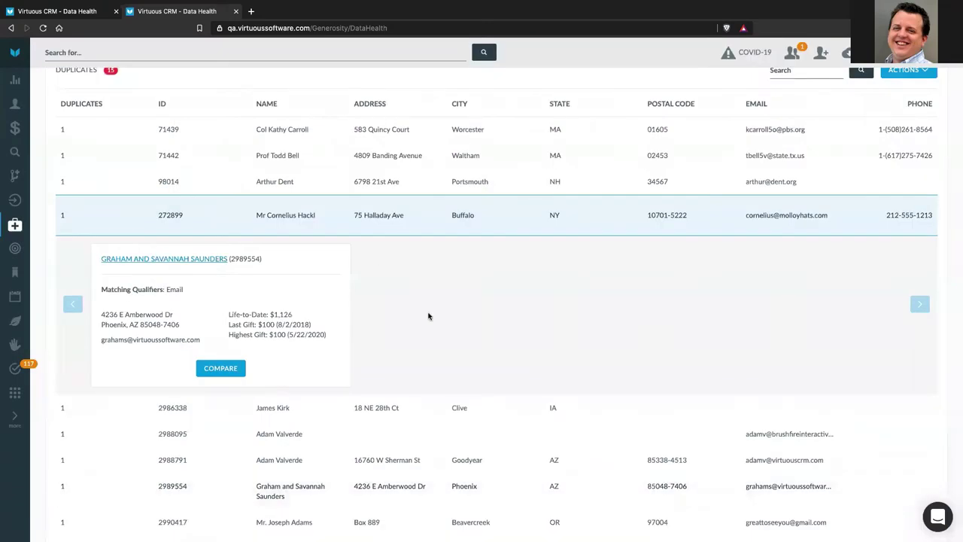
scroll(428, 316, "up", 2)
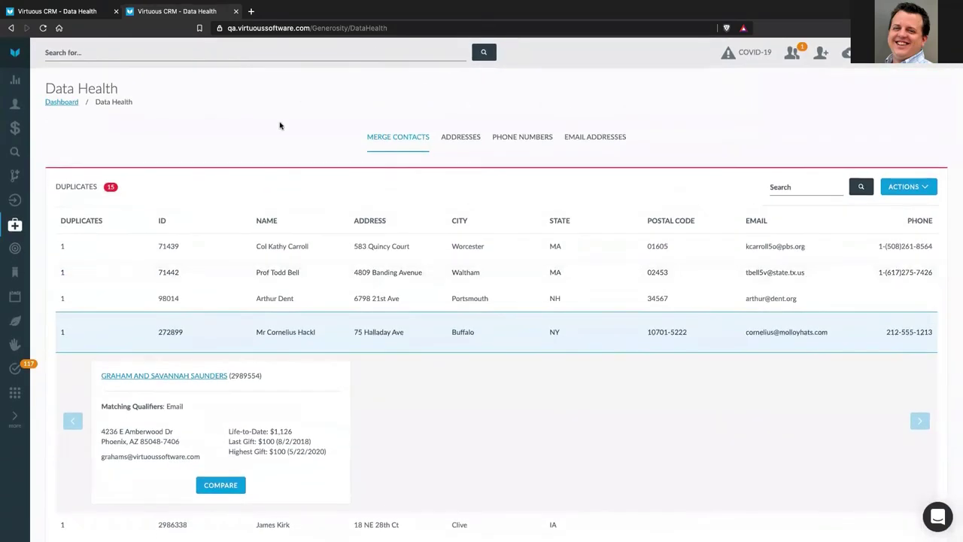
left_click(271, 331)
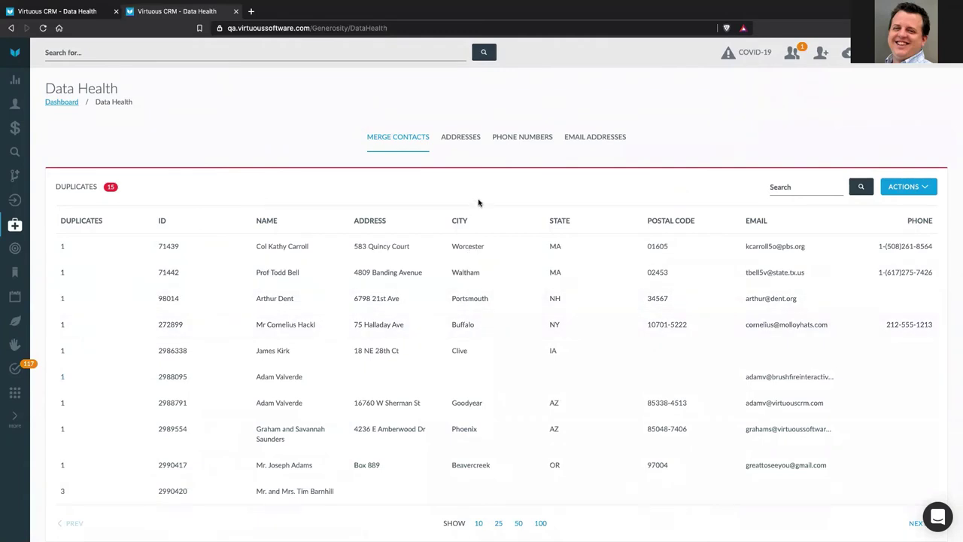
Step: View the list of ignored contact matches and return to Data Health
left_click(925, 189)
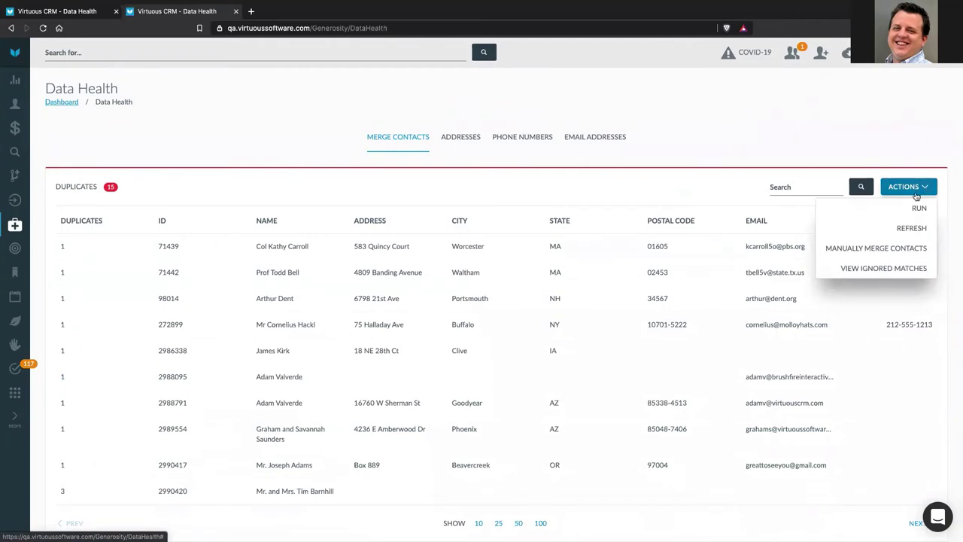
left_click(914, 269)
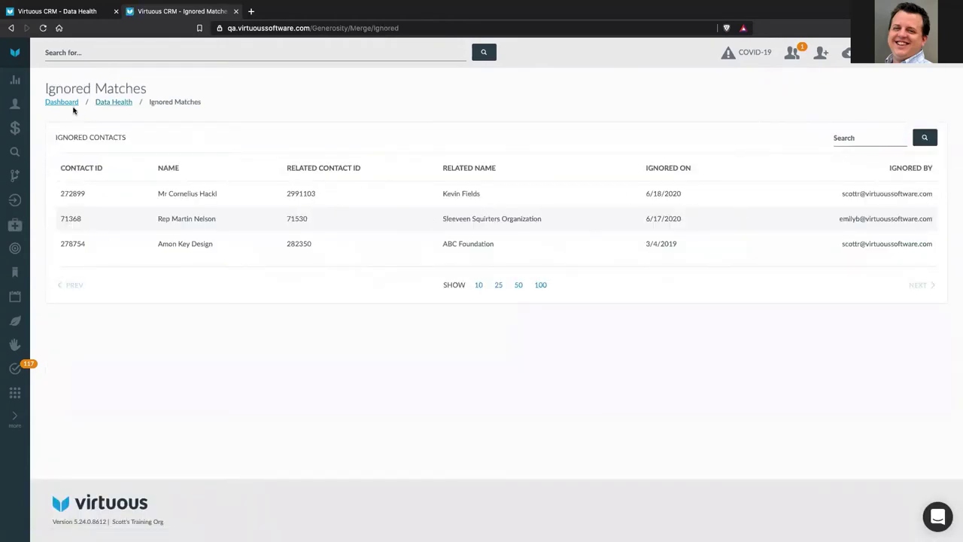
left_click(116, 101)
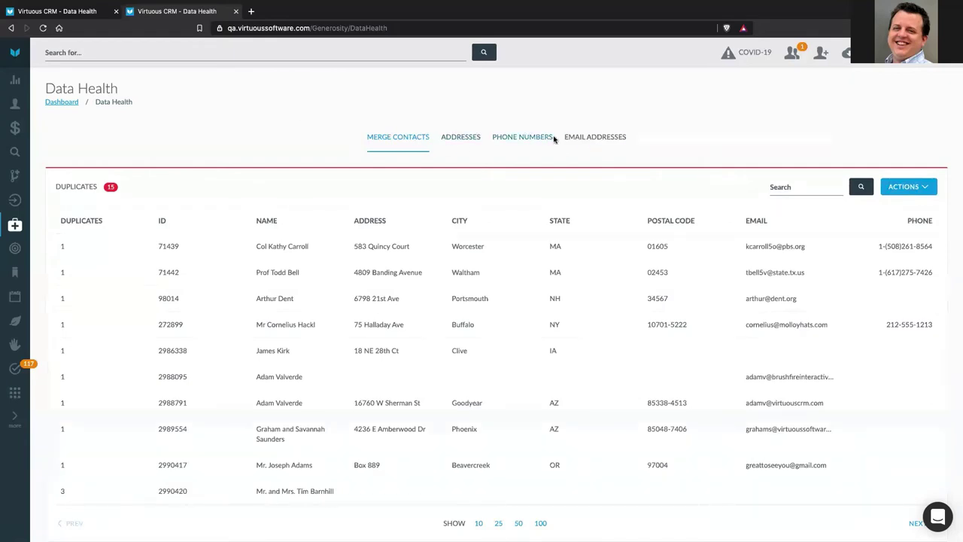
Step: Review the addresses flagged in Data Health and the review reason given for each one
left_click(461, 138)
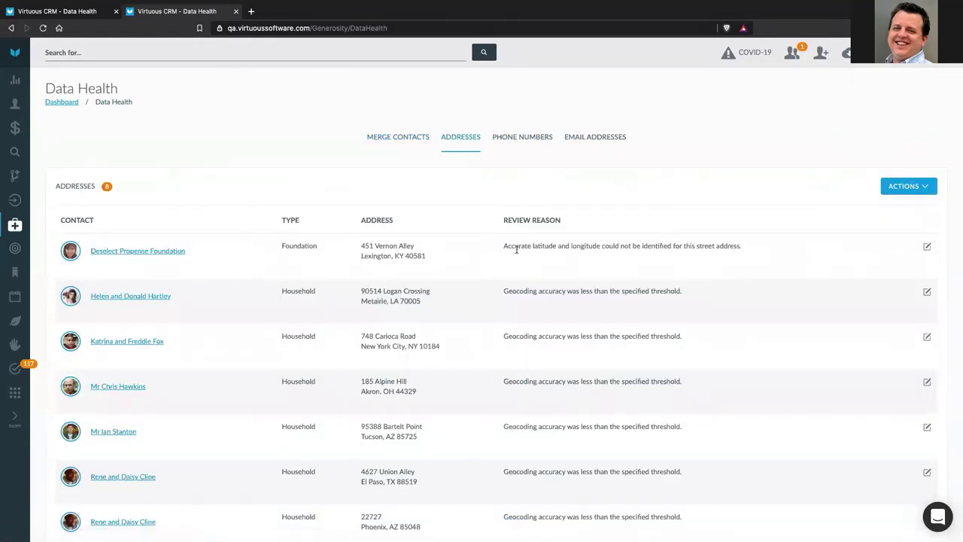
left_click_drag(503, 246, 748, 251)
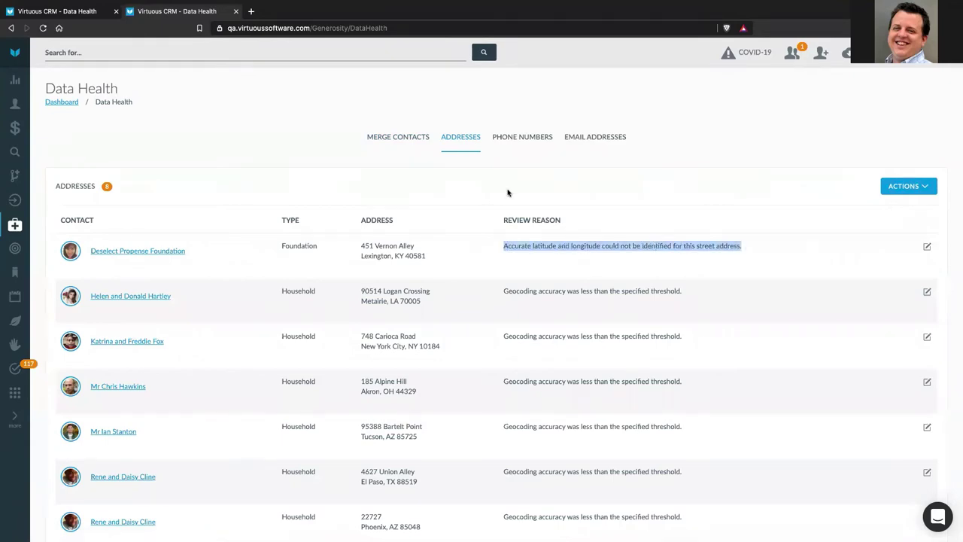
scroll(460, 209, "down", 3)
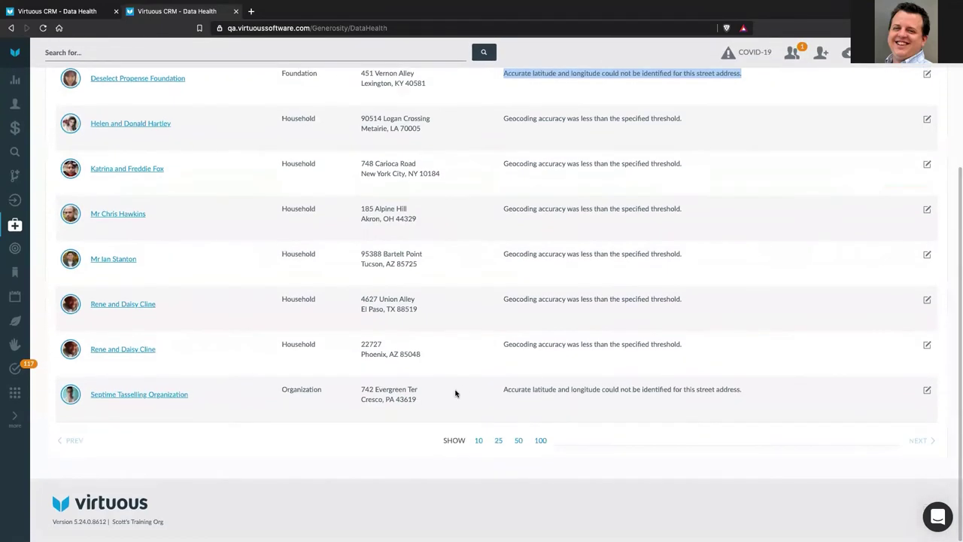
Step: Check the review reason and fix options for the Septime Tasselling Organization's flagged address, and cancel without changing it
left_click_drag(496, 392, 739, 389)
left_click(477, 370)
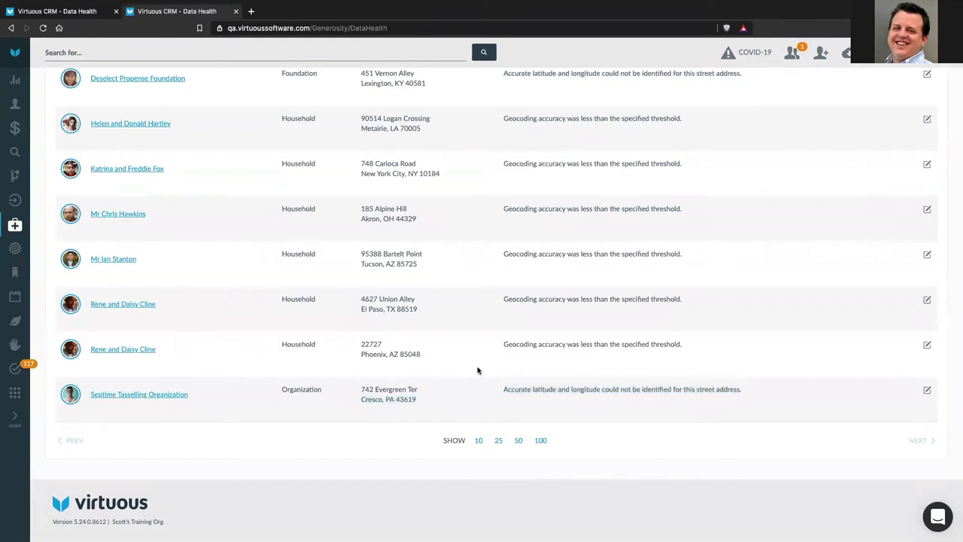
left_click(927, 392)
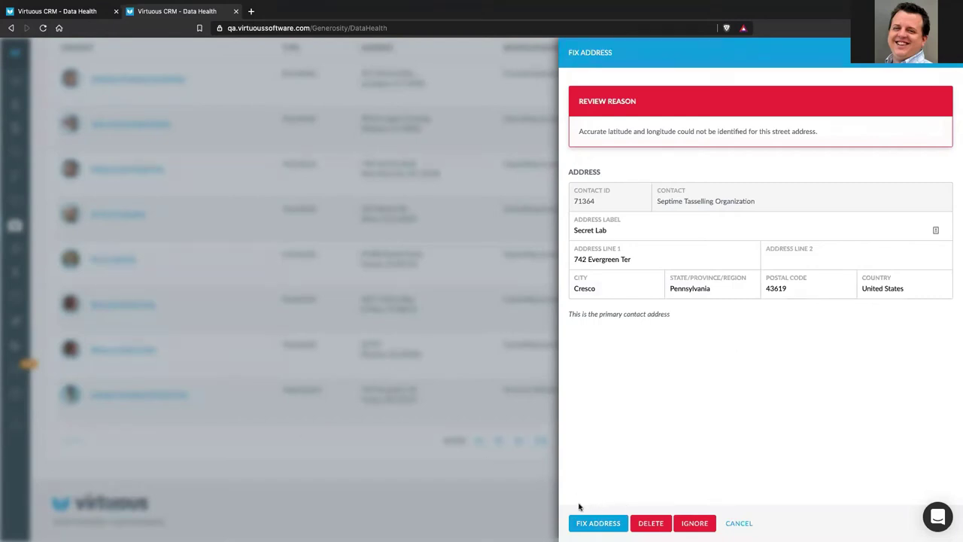
mouse_move(565, 503)
left_mouse_down()
mouse_move(765, 497)
mouse_move(764, 536)
left_mouse_up()
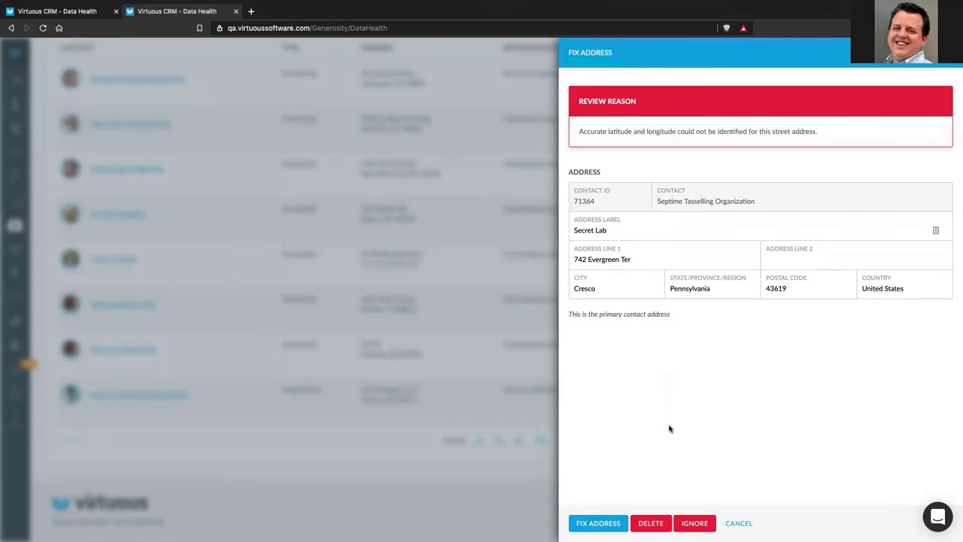
left_click(738, 524)
Step: View the Septime Tasselling Organization's contact record in a separate tab to find the flagged Secret Lab address, and close that tab
left_click(145, 396)
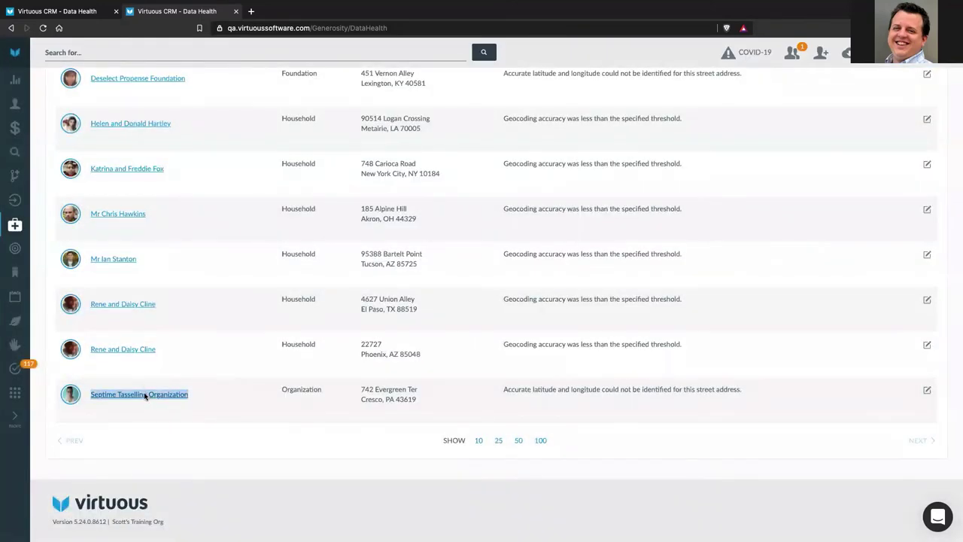
right_click(145, 396)
left_click(182, 376)
left_click(293, 11)
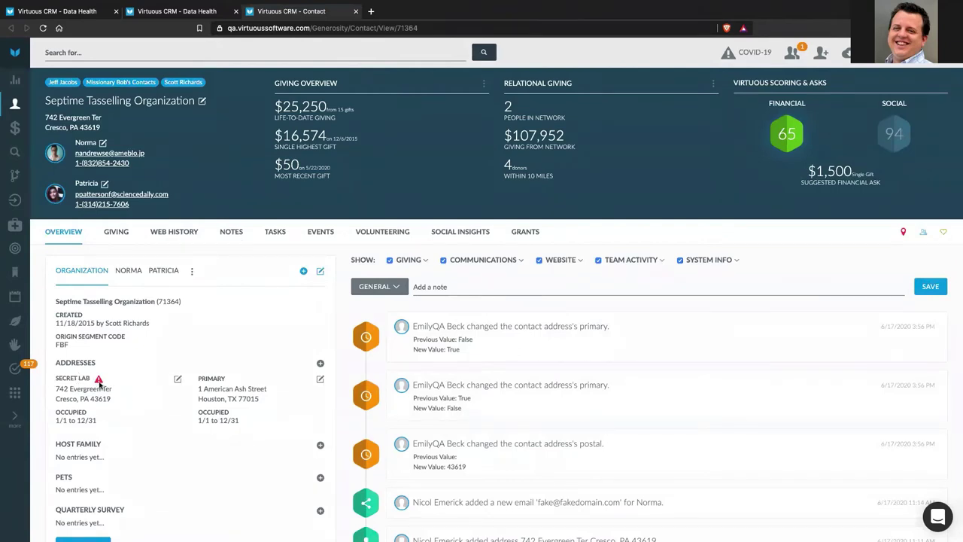
left_click(355, 11)
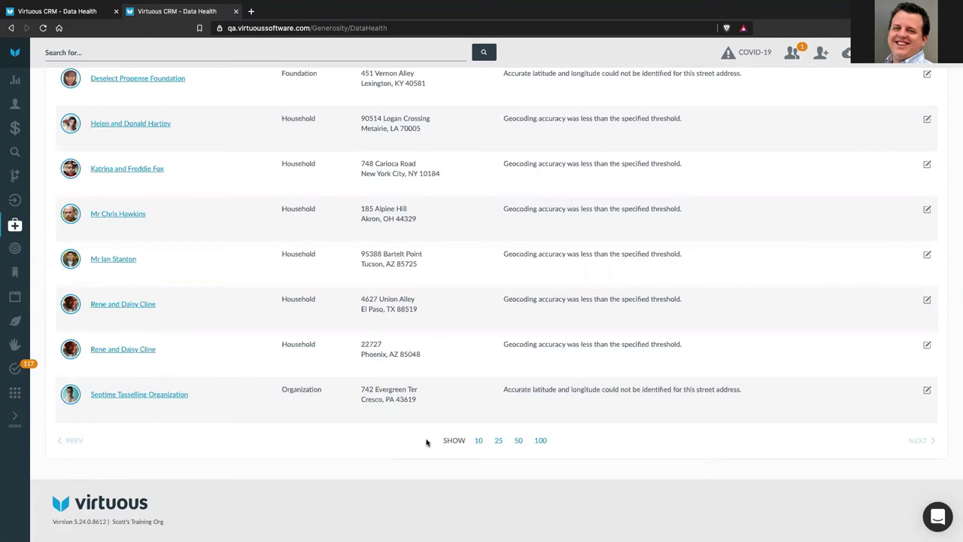
Step: View the actions available for the flagged addresses list in Data Health and close them without running any
scroll(413, 427, "up", 5)
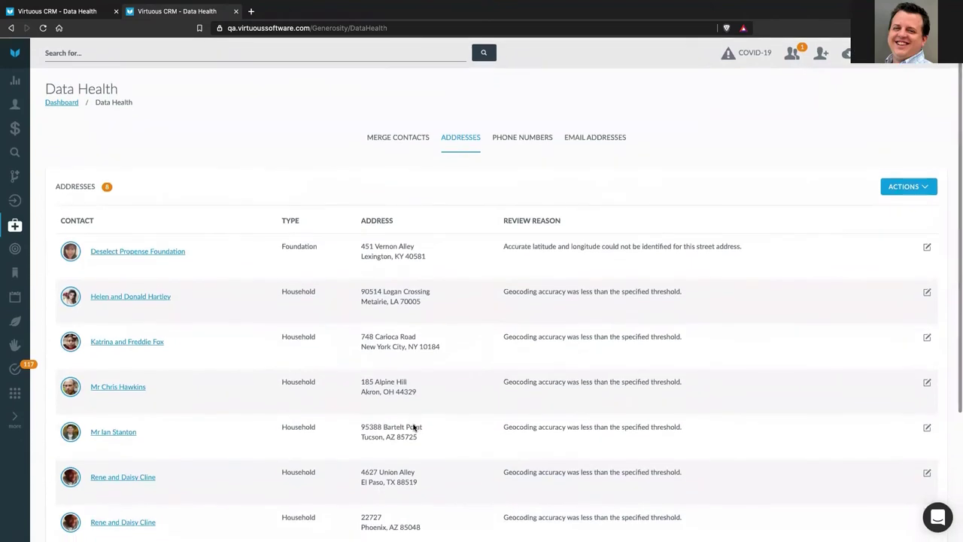
left_click(930, 190)
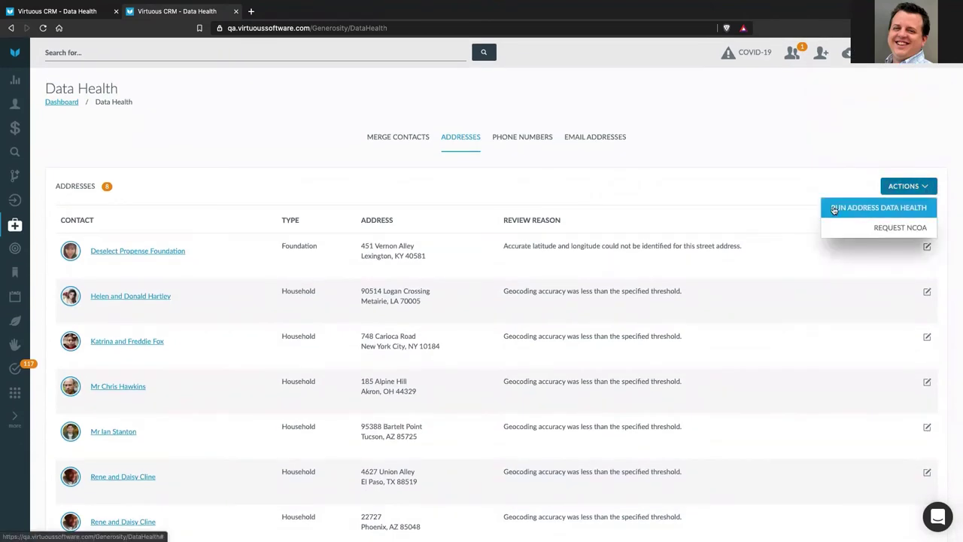
left_click(747, 147)
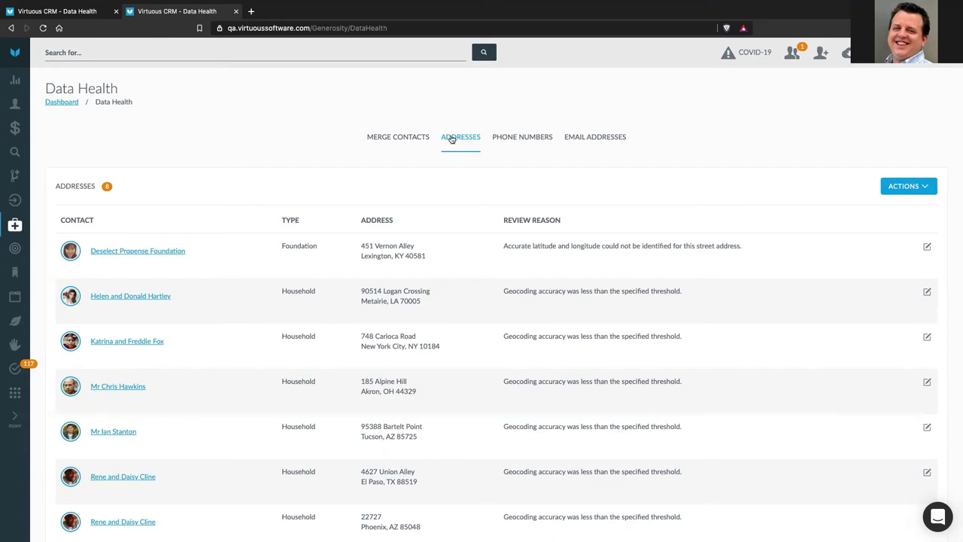
Step: Review the phone numbers flagged in Data Health, comparing the invalid entries with their review reasons
left_click(532, 137)
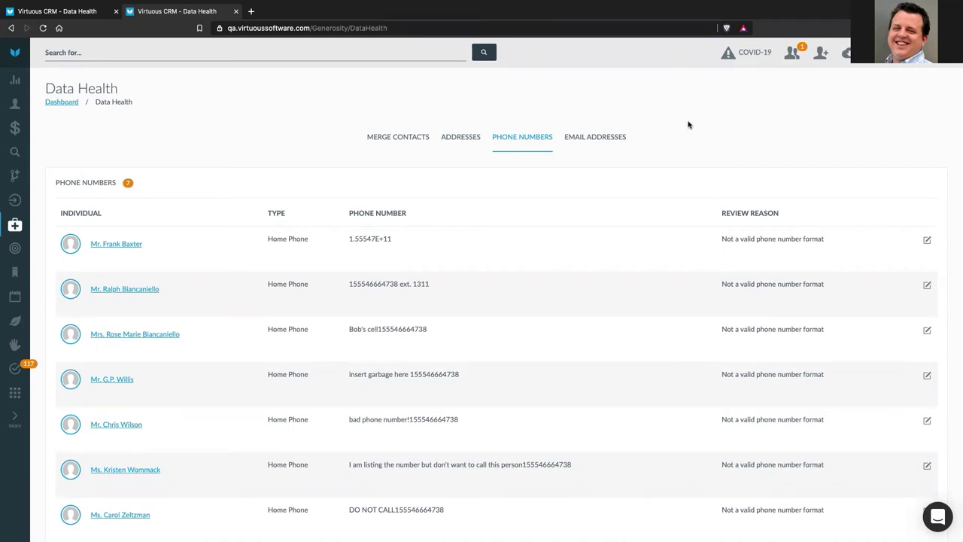
left_click_drag(721, 284, 832, 286)
left_click(656, 295)
left_click_drag(347, 283, 411, 297)
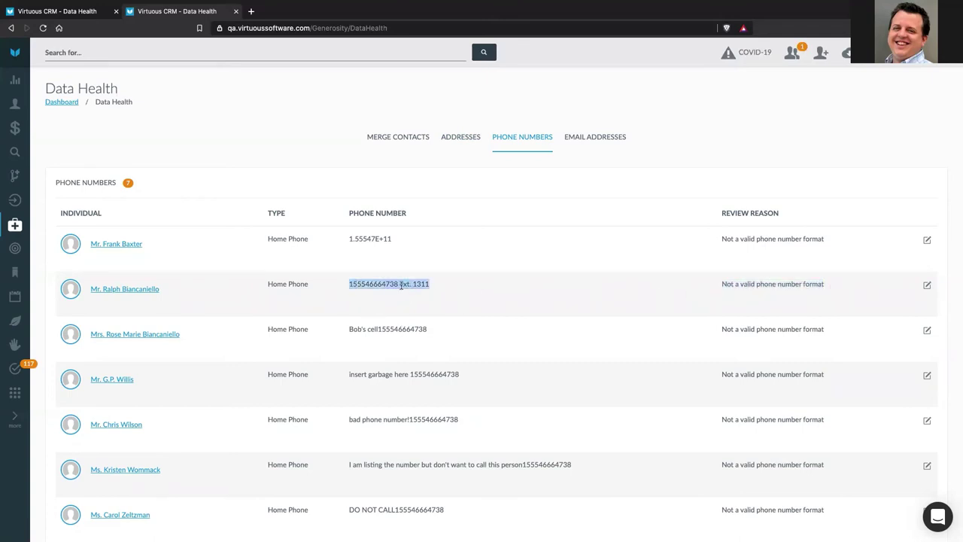
left_click(487, 294)
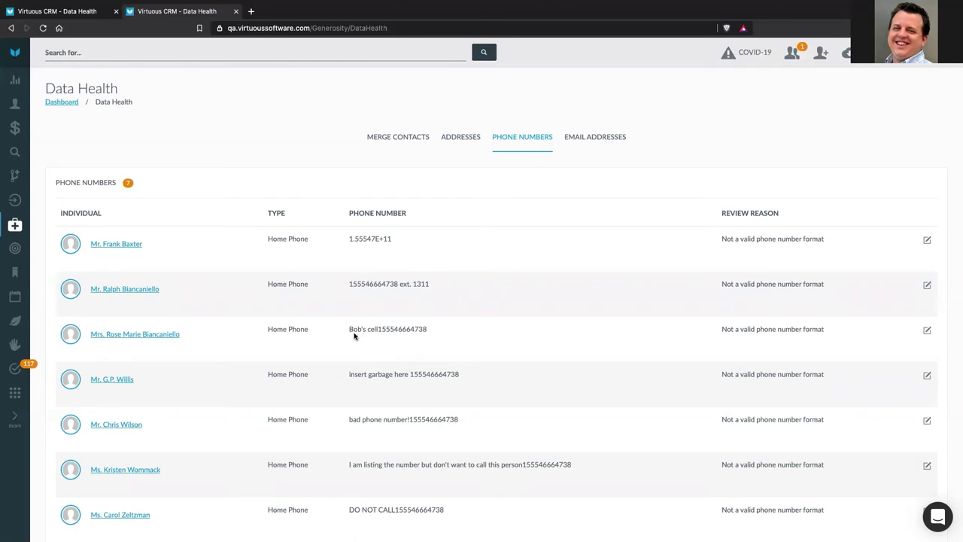
left_click_drag(349, 329, 442, 336)
left_click(462, 343)
left_click_drag(345, 466, 578, 474)
left_click(613, 474)
scroll(617, 473, "down", 3)
scroll(597, 302, "up", 3)
Step: Open the first flagged phone number for fixing, examine its options, and cancel without changing the value
left_click(927, 239)
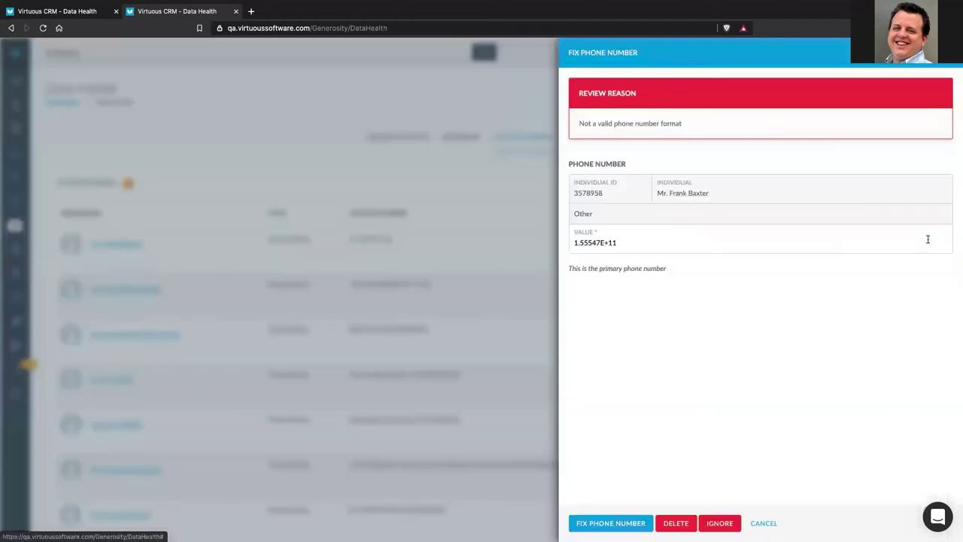
left_click(623, 525)
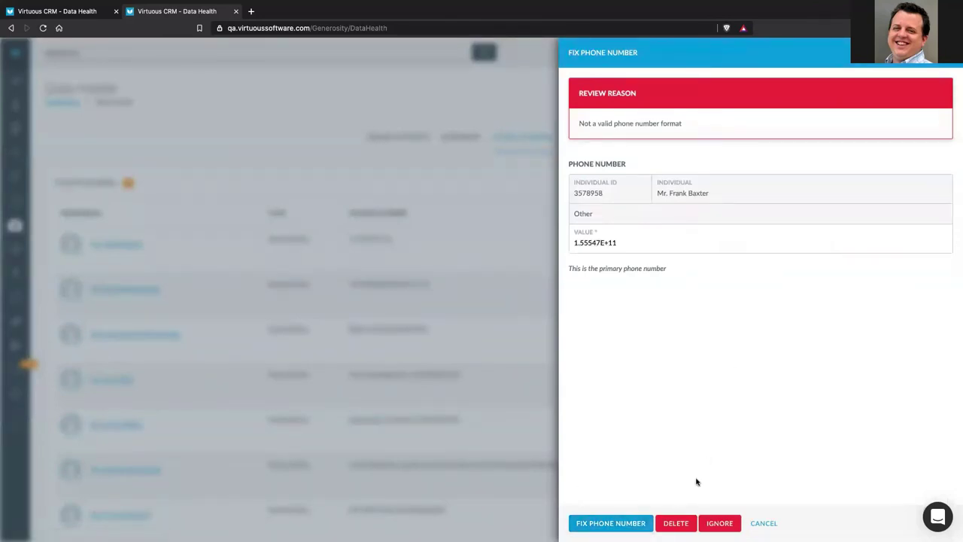
left_click(763, 523)
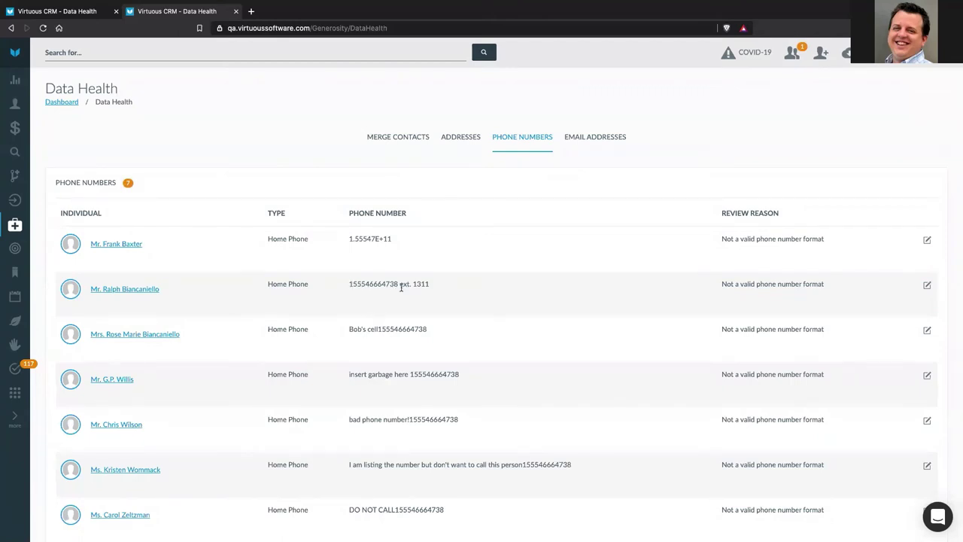
Step: Examine the extra text mixed into the third to sixth flagged phone numbers
left_click_drag(349, 330, 393, 331)
left_click_drag(351, 376, 411, 376)
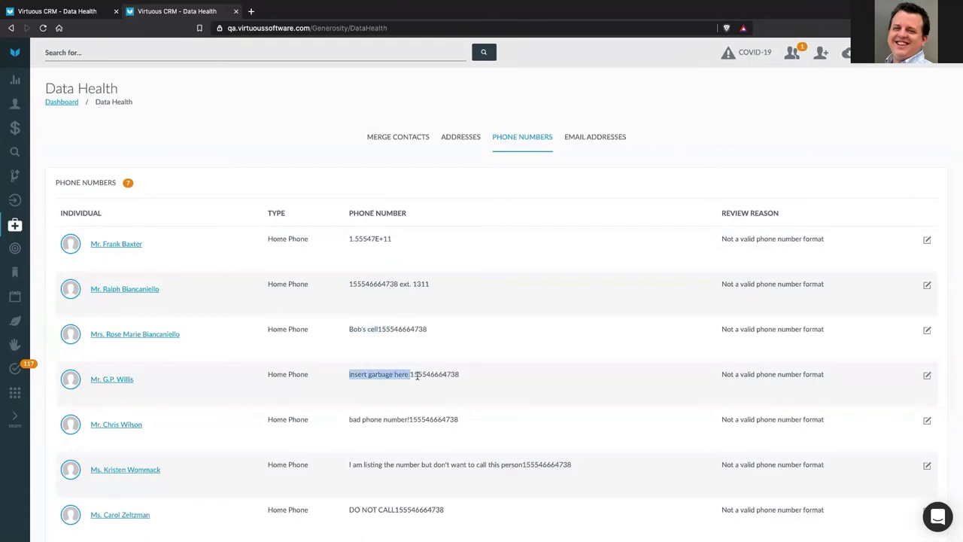
left_click_drag(347, 421, 452, 428)
left_click_drag(343, 468, 606, 474)
left_click(567, 366)
Step: Review the email addresses flagged in Data Health and their review reason, open the first one's fix options, and cancel
left_click(587, 138)
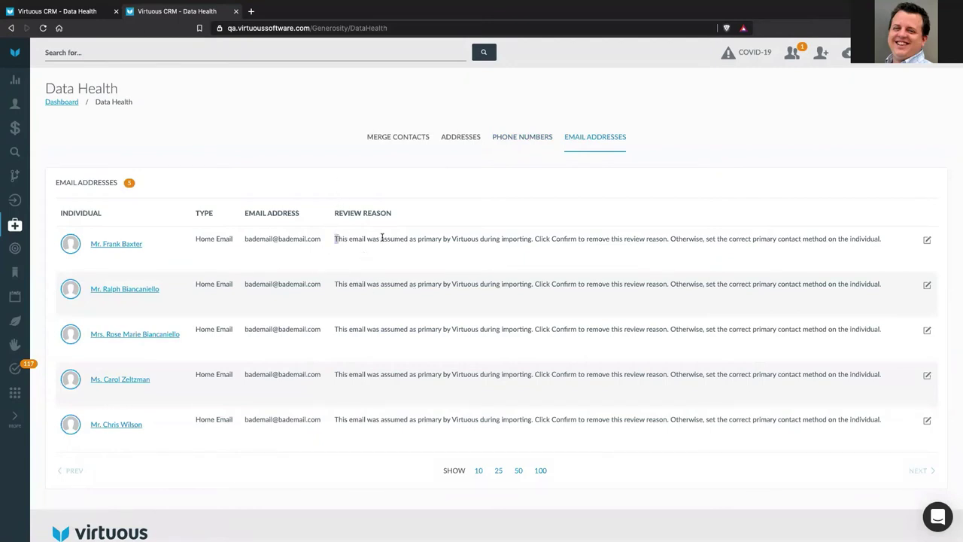
left_click_drag(335, 239, 879, 239)
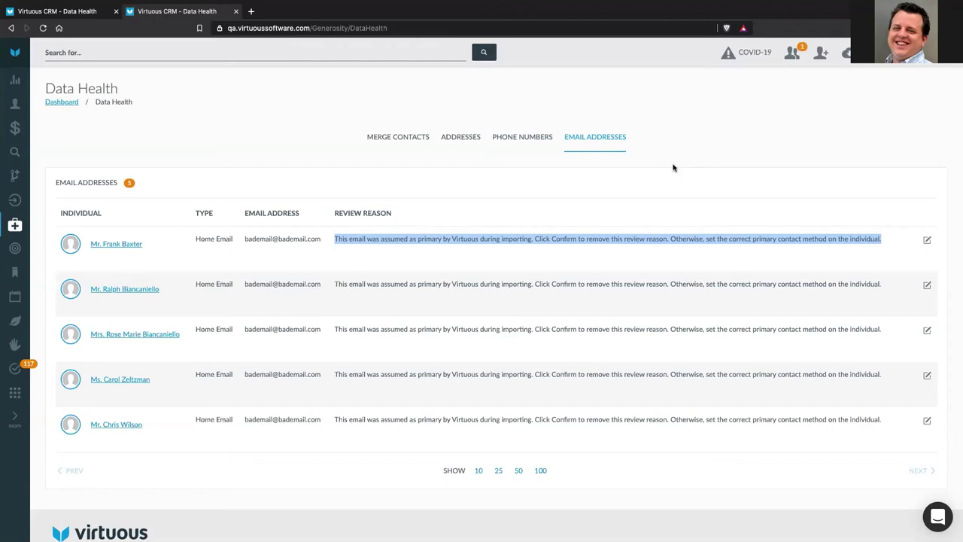
left_click(243, 238)
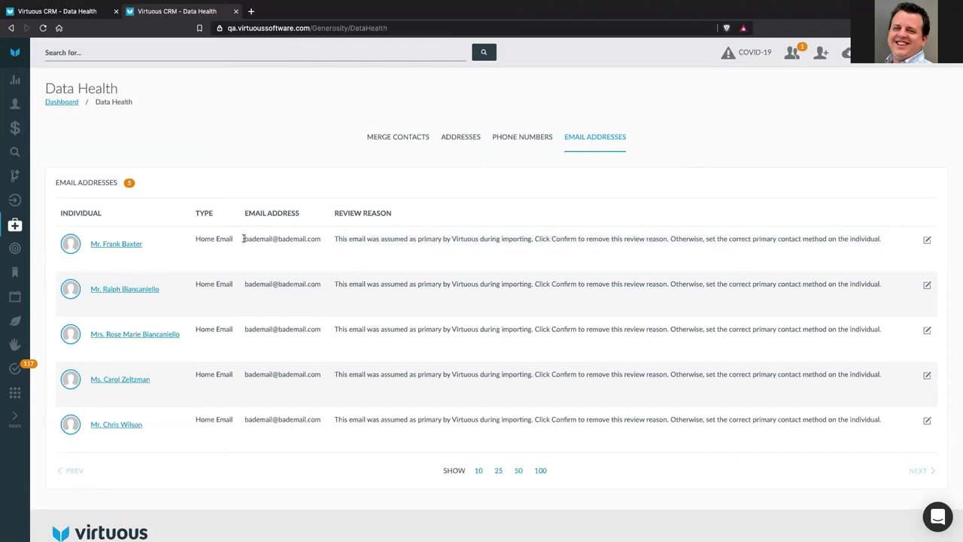
left_click_drag(243, 238, 319, 243)
left_click(320, 249)
left_click_drag(338, 239, 885, 240)
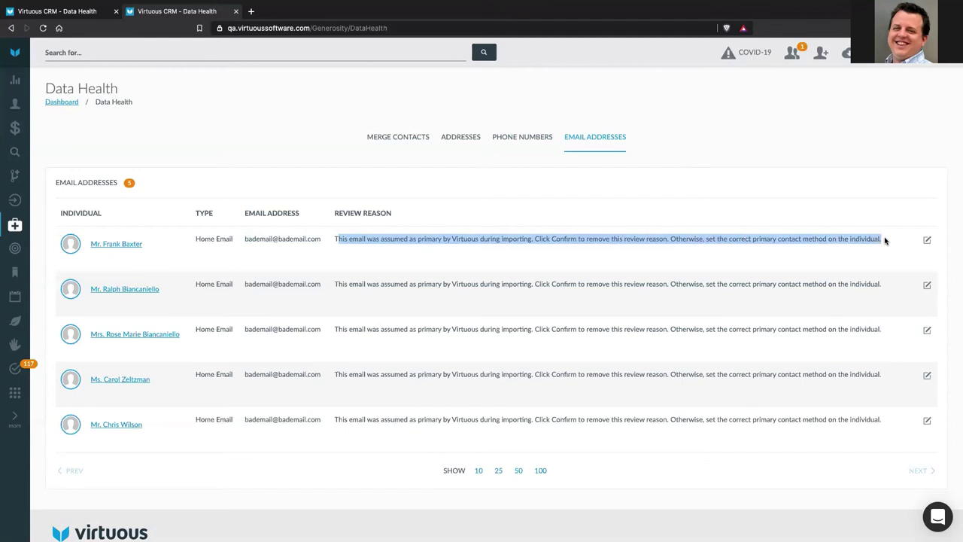
left_click(558, 249)
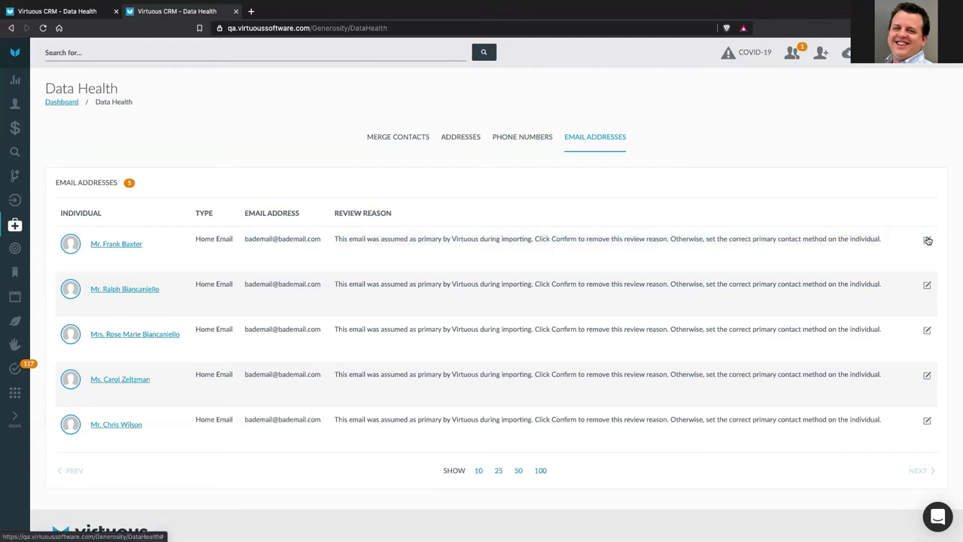
left_click(927, 240)
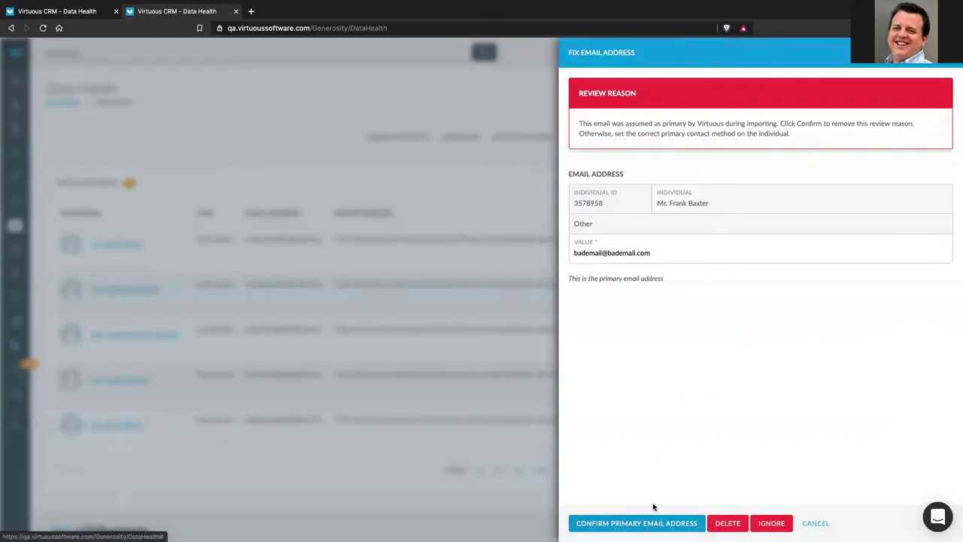
left_click(816, 523)
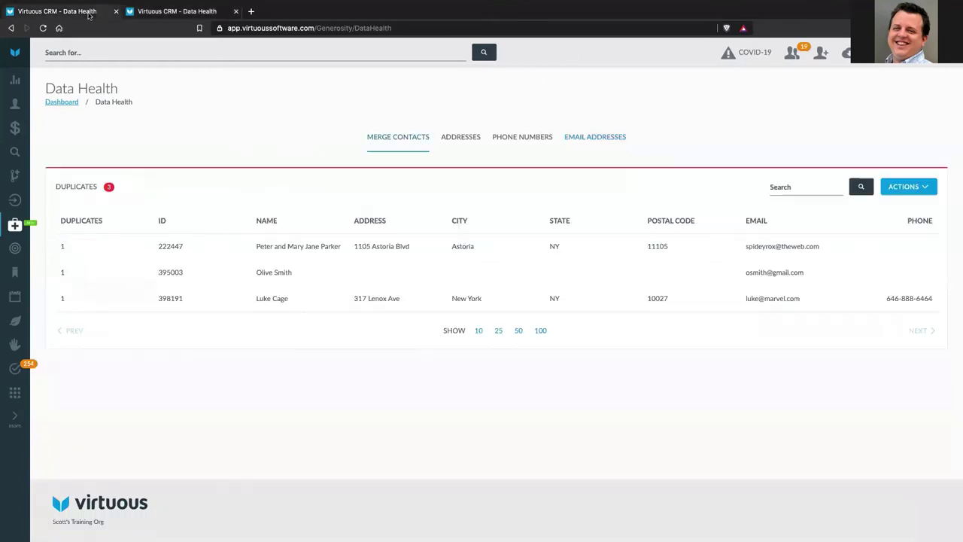
Step: Start an NCOA request from the addresses in the other Data Health tab, using the contact query Active Donors Last 2 Years
left_click(465, 144)
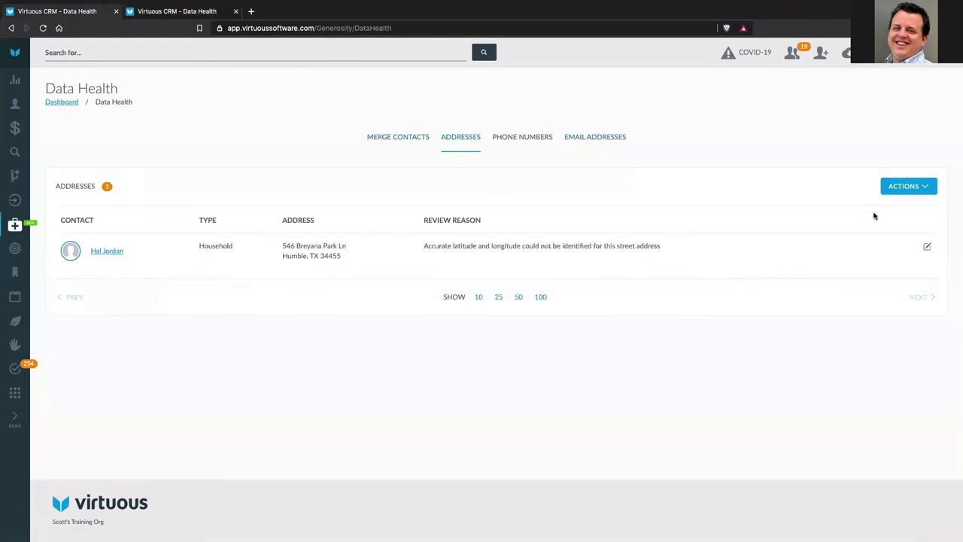
left_click(917, 188)
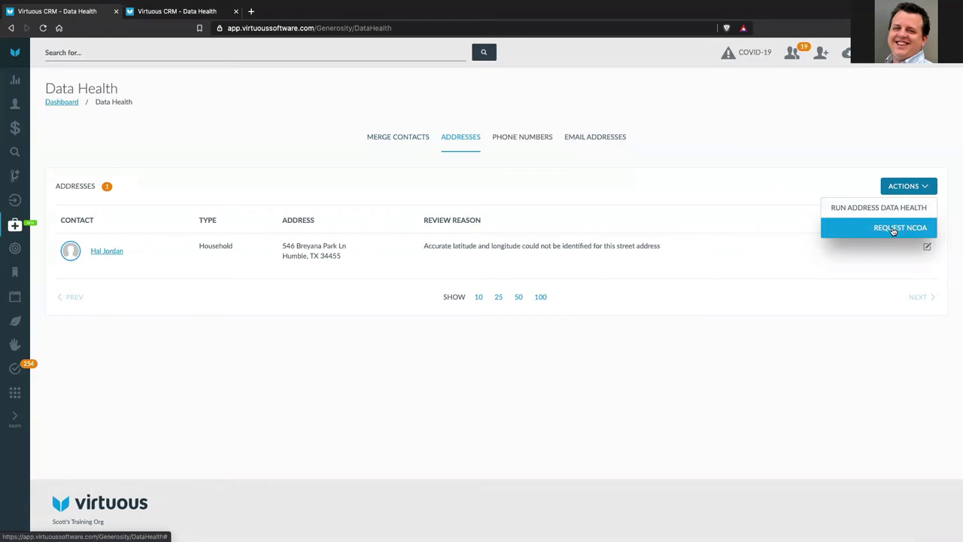
left_click(893, 228)
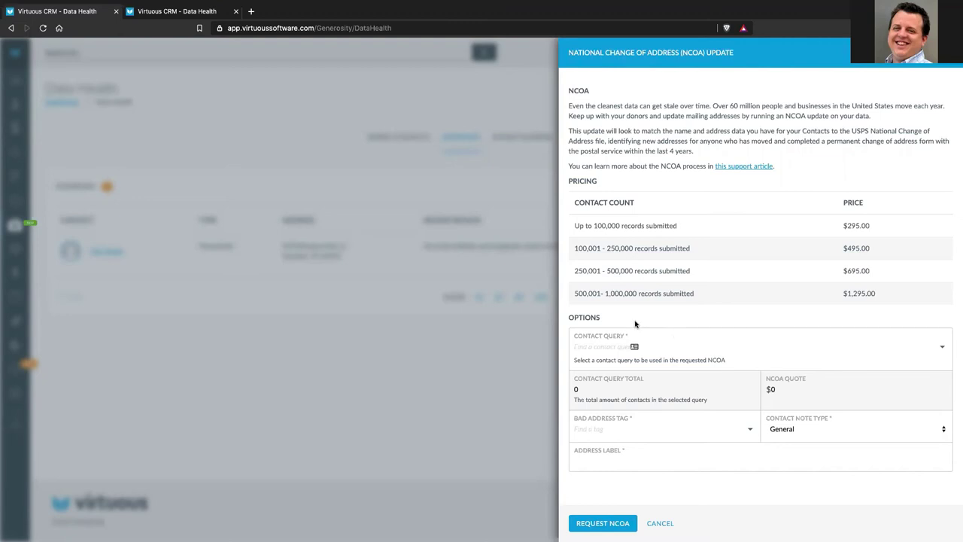
left_click(613, 342)
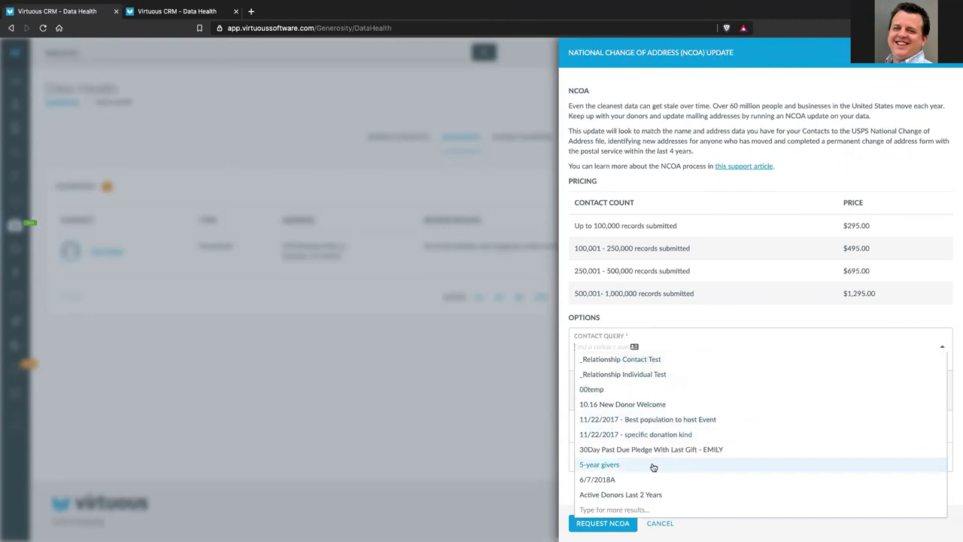
left_click(646, 492)
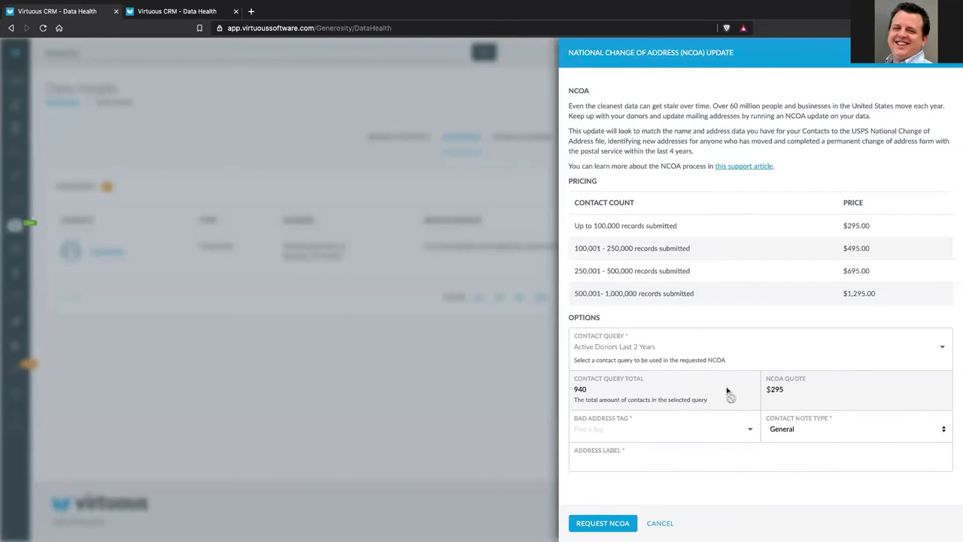
Step: Set the NCOA request's bad address tag to No direct mail and keep General as the contact note type
left_click(670, 429)
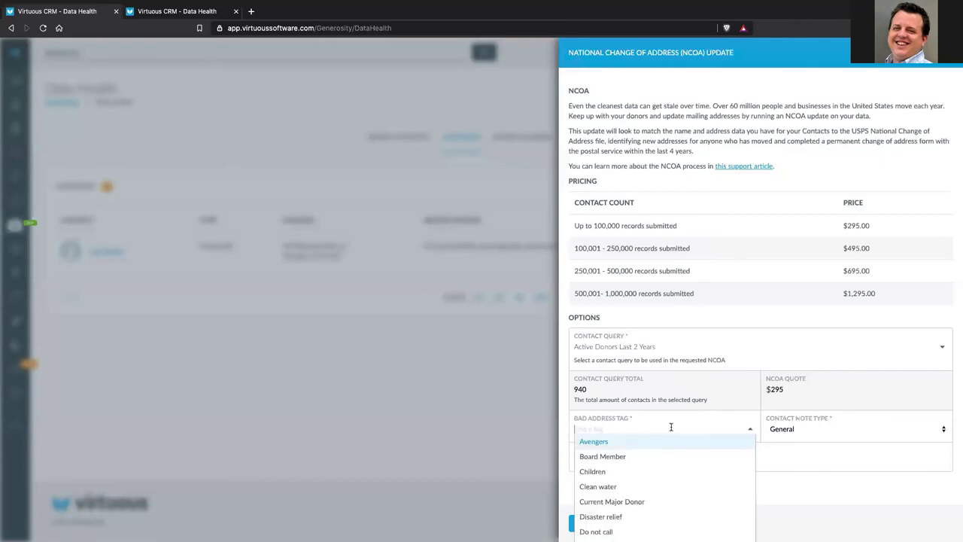
left_click(609, 427)
type("No")
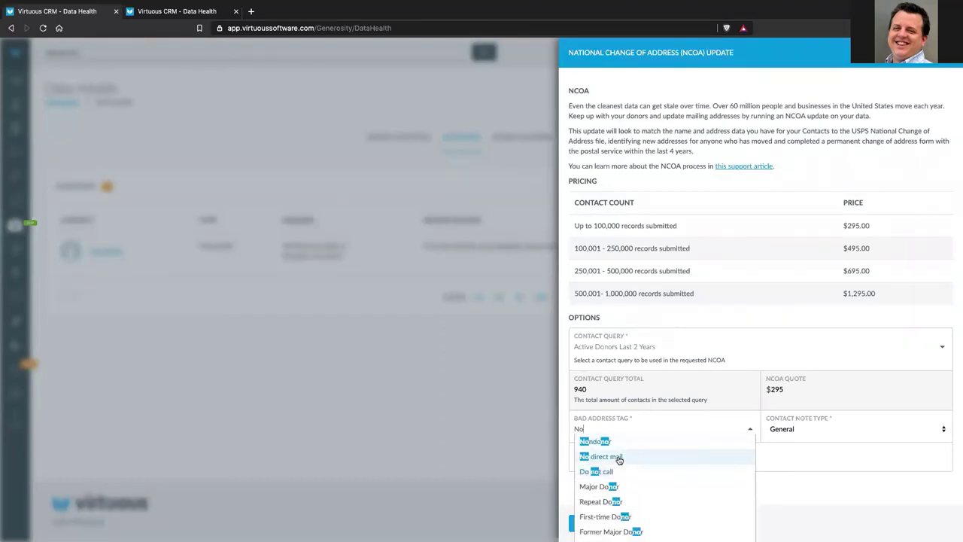
left_click(617, 456)
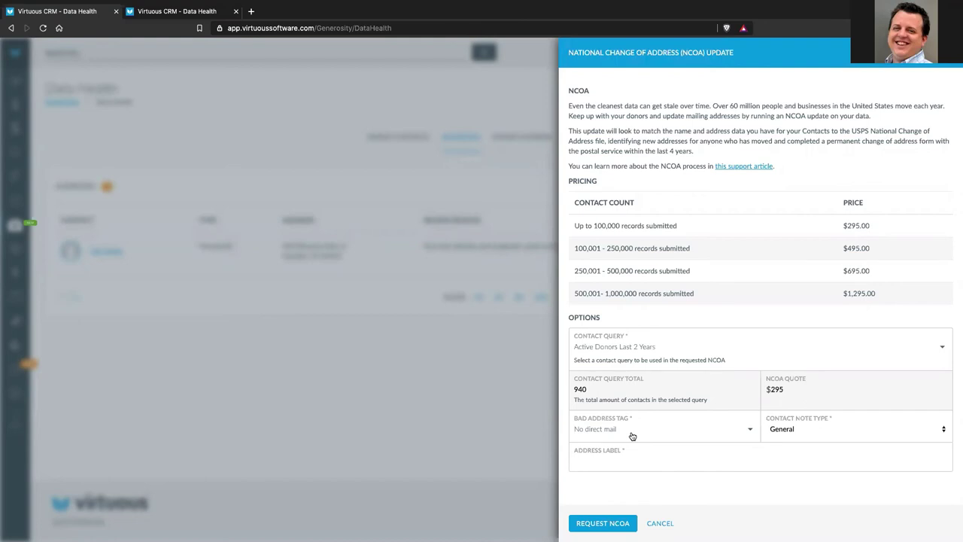
left_click(810, 429)
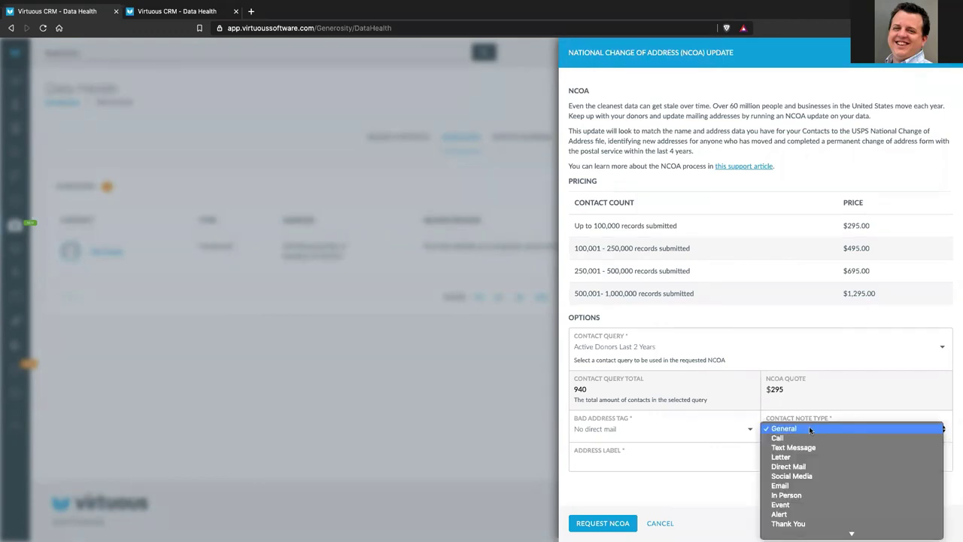
scroll(829, 455, "down", 2)
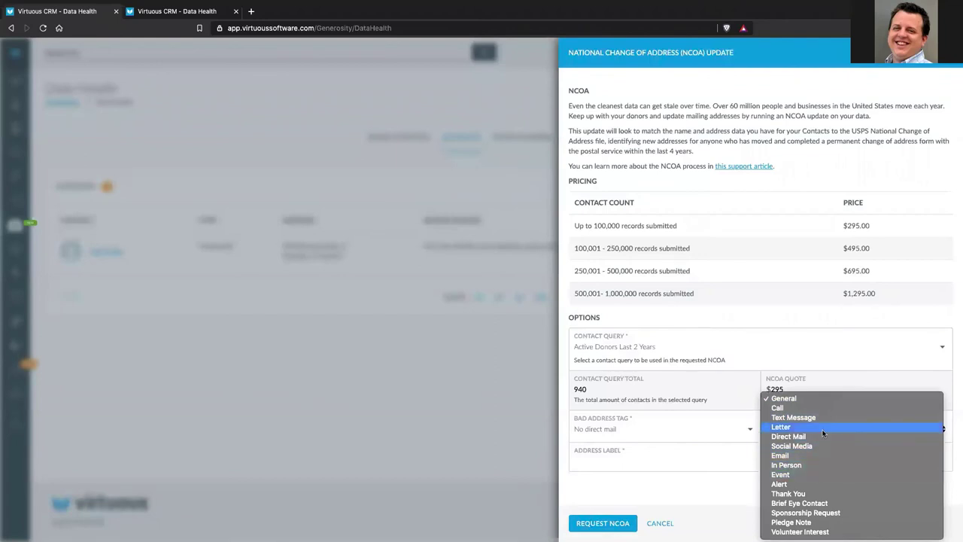
left_click(800, 398)
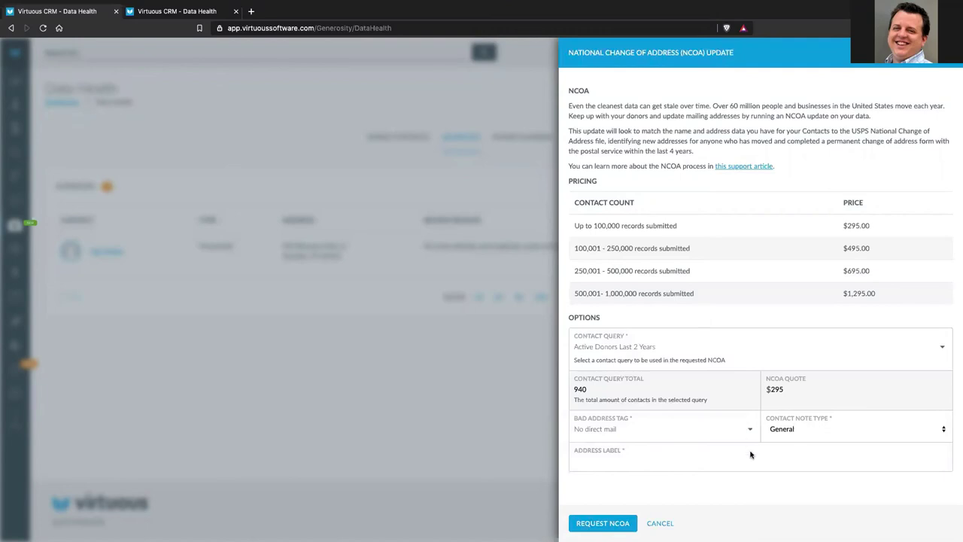
left_click(802, 431)
left_click(802, 429)
Step: Enter NCOA June 2020 as the address label and cancel the NCOA request
left_click(608, 463)
left_click(594, 463)
type("NCOA June 2020")
left_click(661, 524)
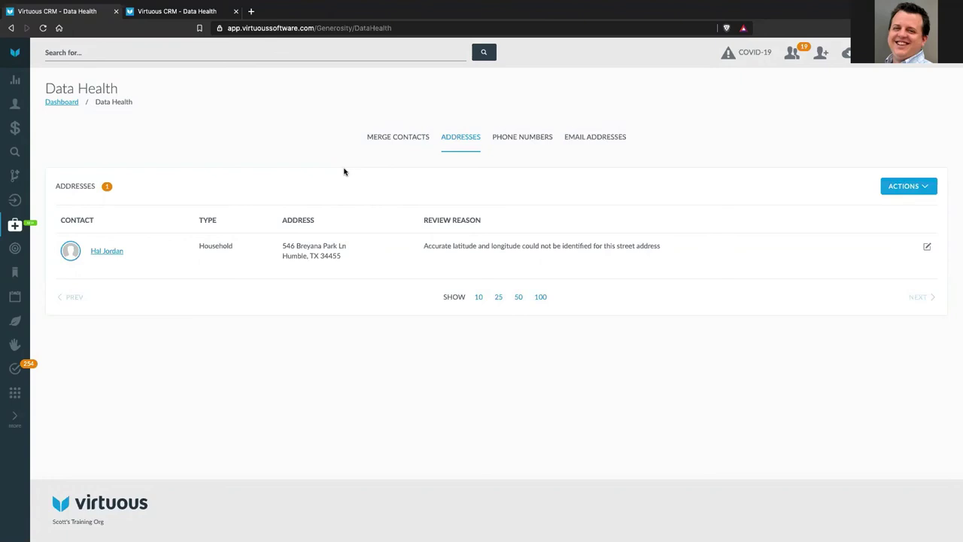
Step: Show the duplicate contacts in Data Health
left_click(400, 140)
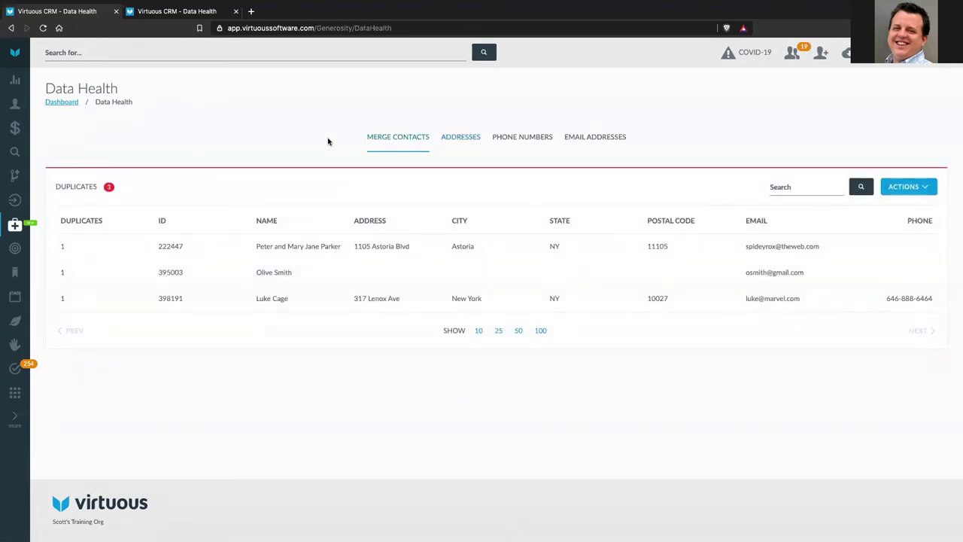
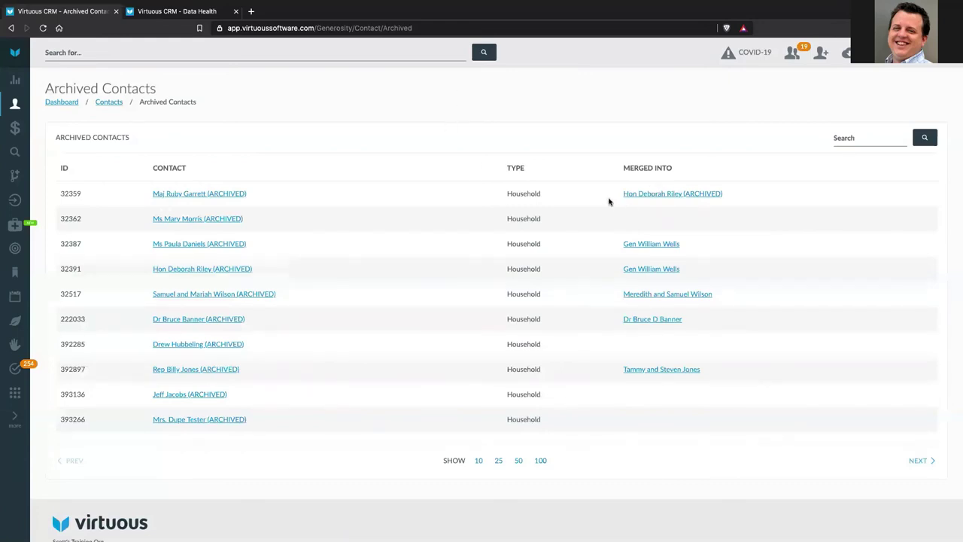
Step: Review the archived contacts and the records they were merged into, and open the archived contact in the second row
left_click_drag(608, 194, 745, 196)
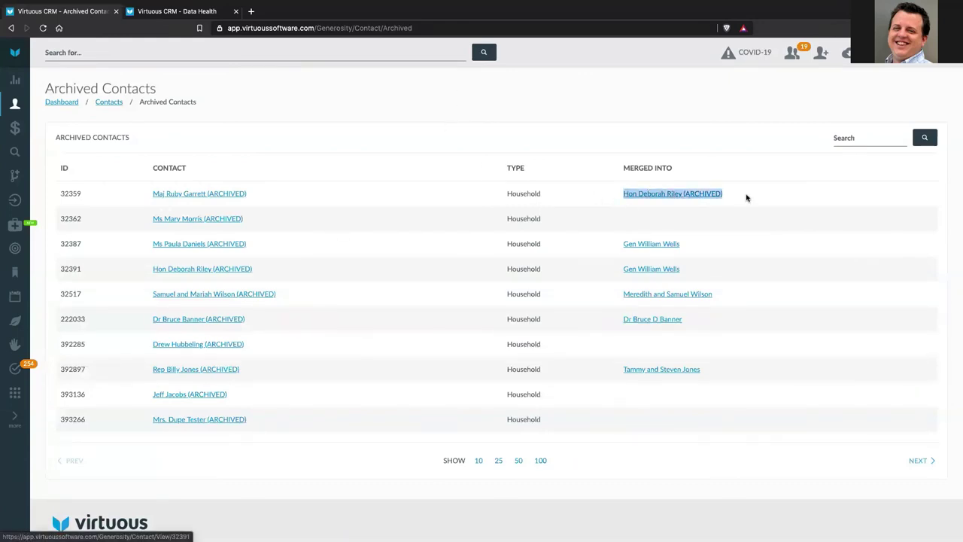
left_click(622, 114)
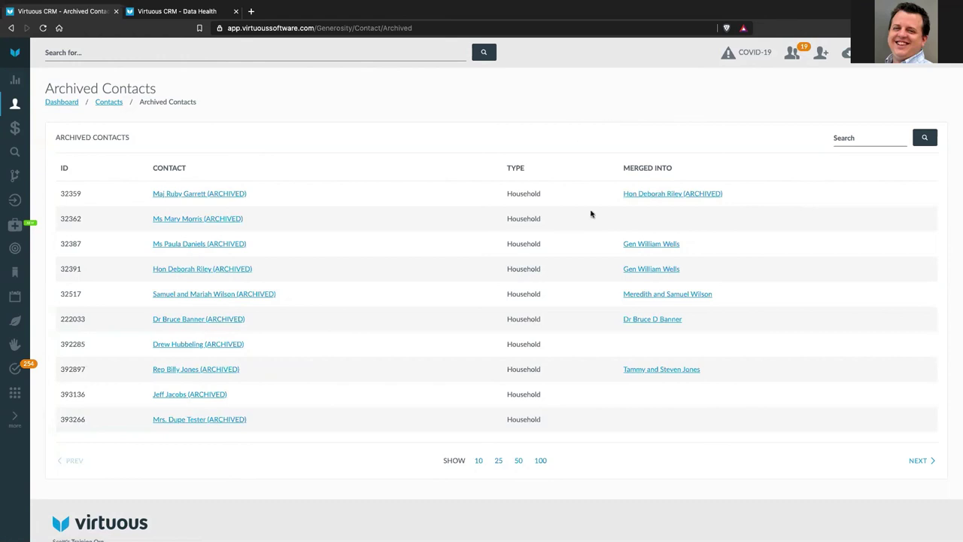
scroll(598, 190, "down", 1)
scroll(598, 190, "up", 1)
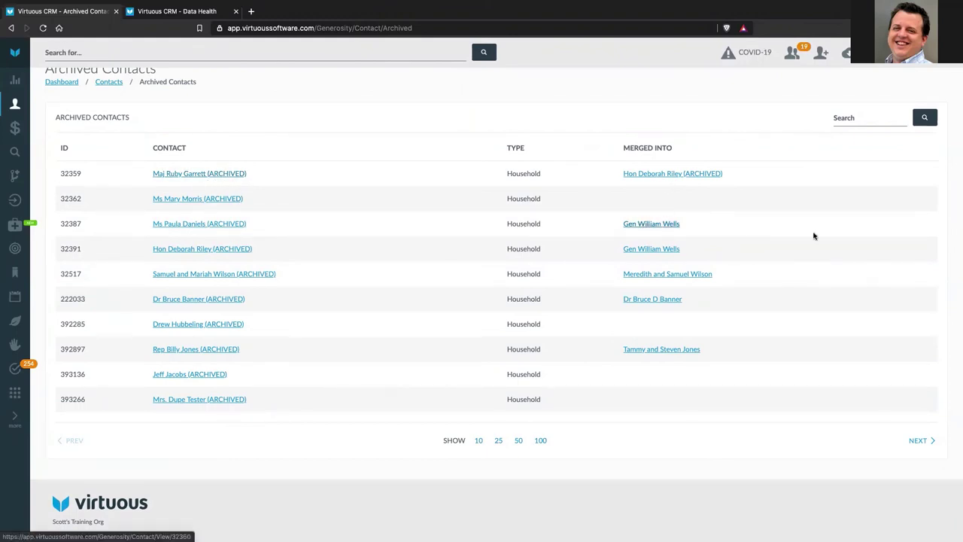
scroll(778, 301, "down", 1)
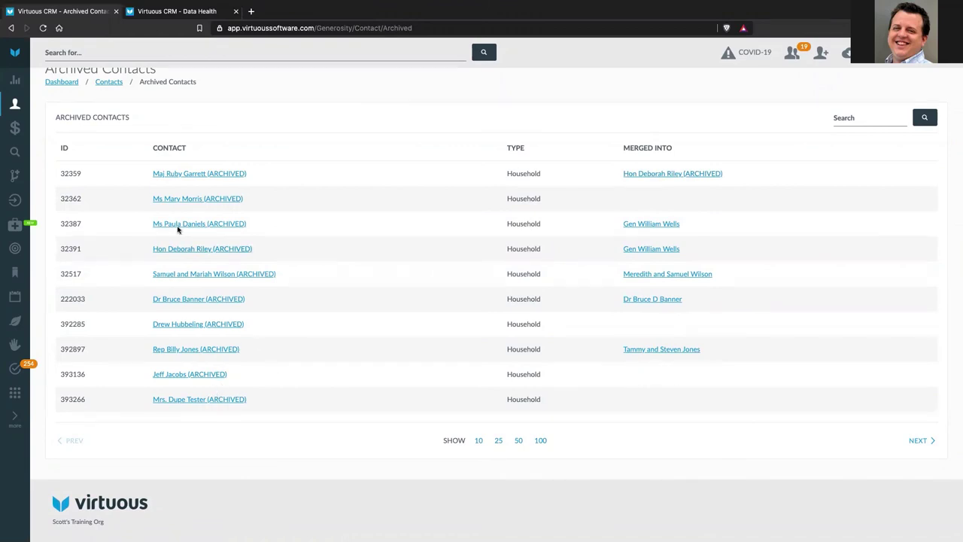
left_click(186, 199)
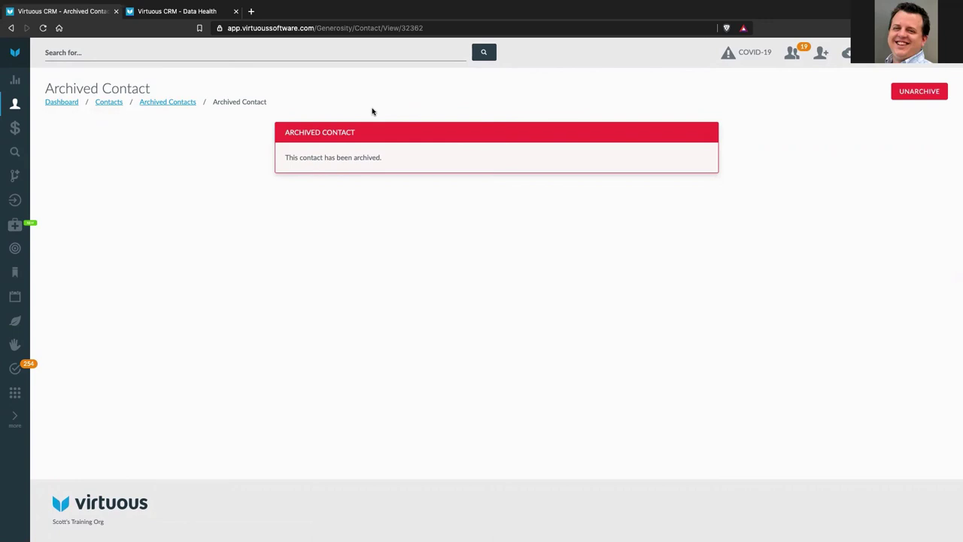
Step: Filter the gifts list to gifts where Contact Archived is true
left_click(14, 128)
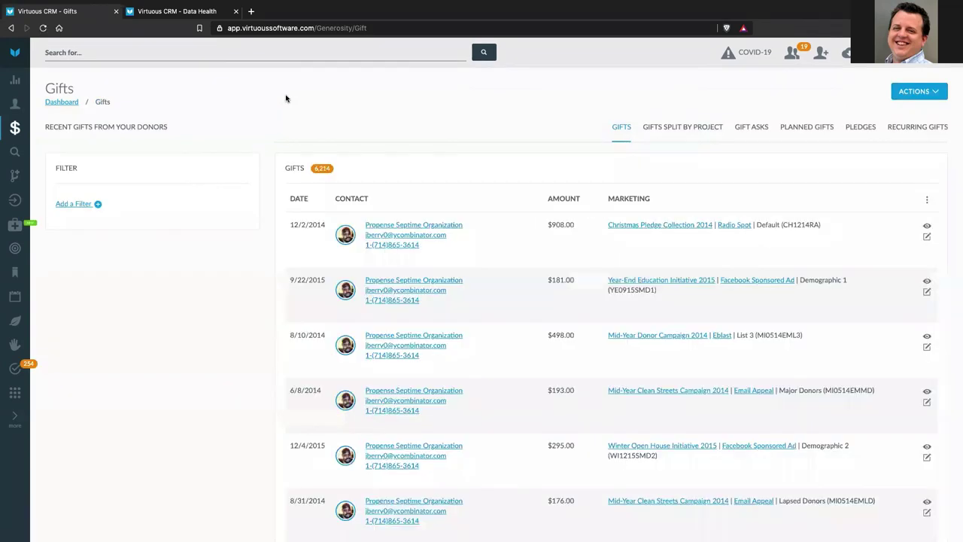
left_click(75, 204)
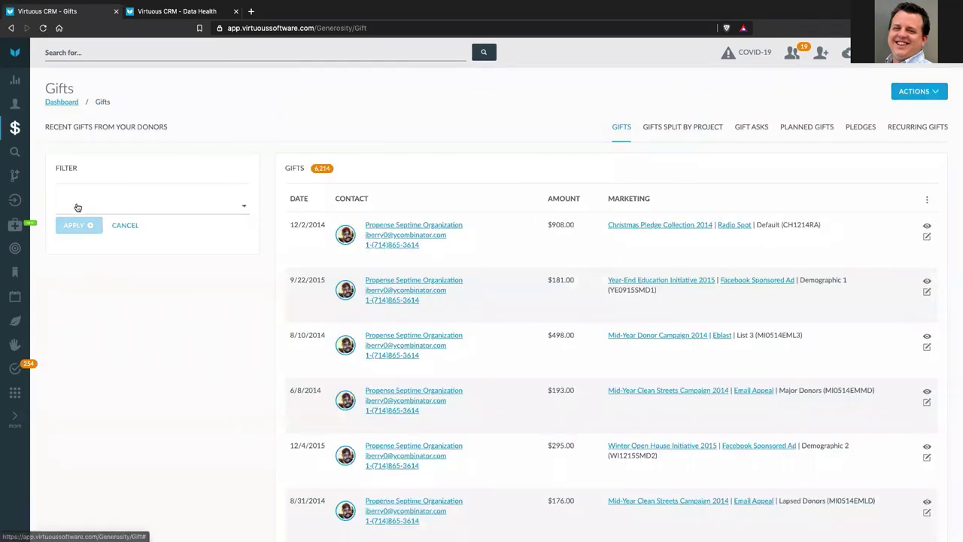
left_click(119, 207)
type("ar")
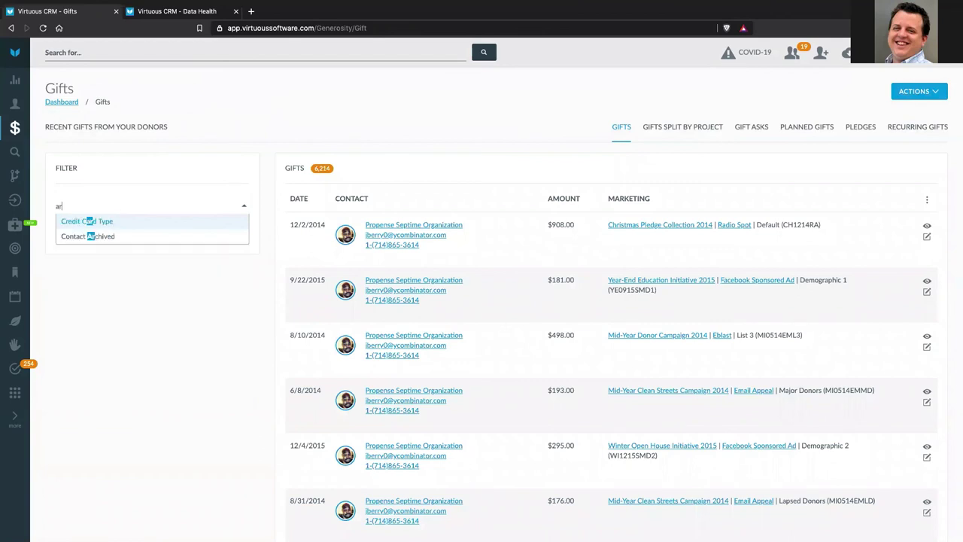
left_click(126, 245)
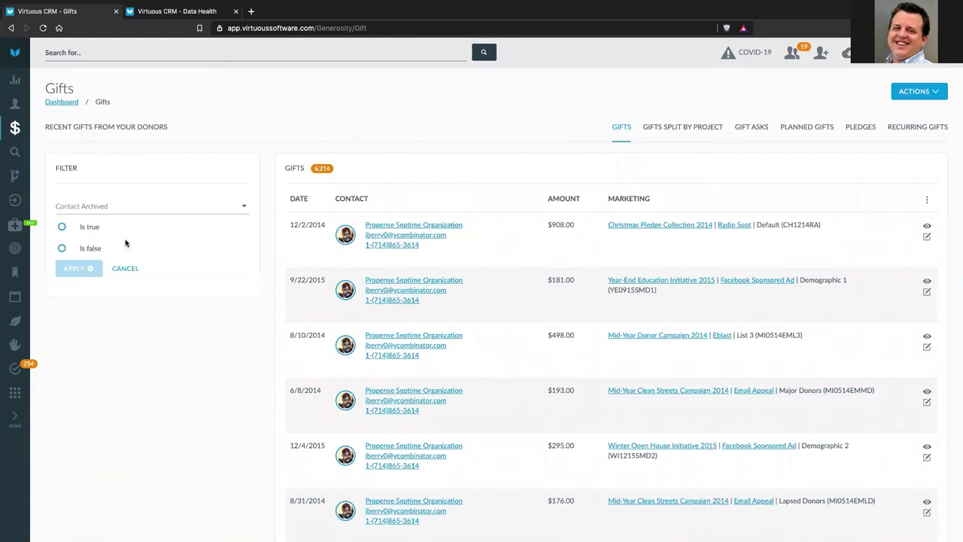
left_click(91, 229)
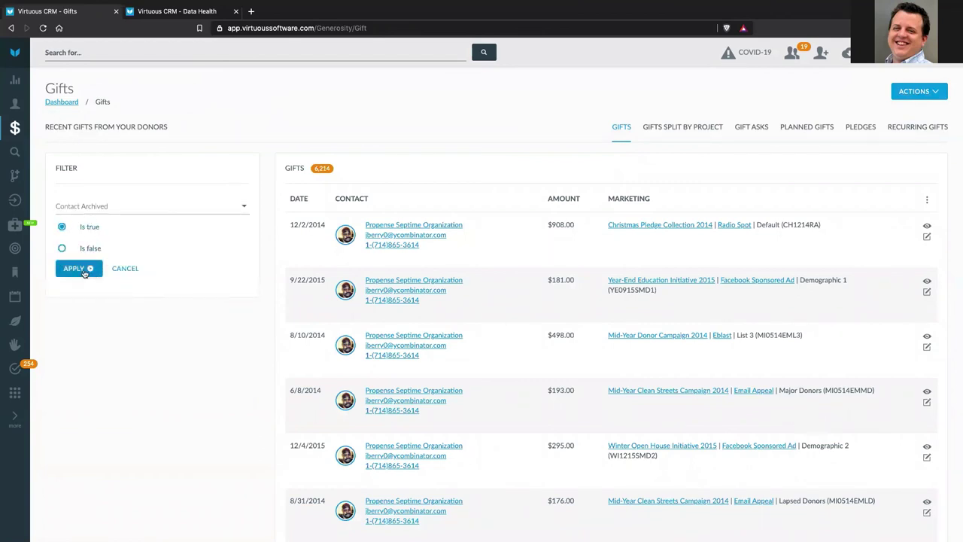
left_click(80, 268)
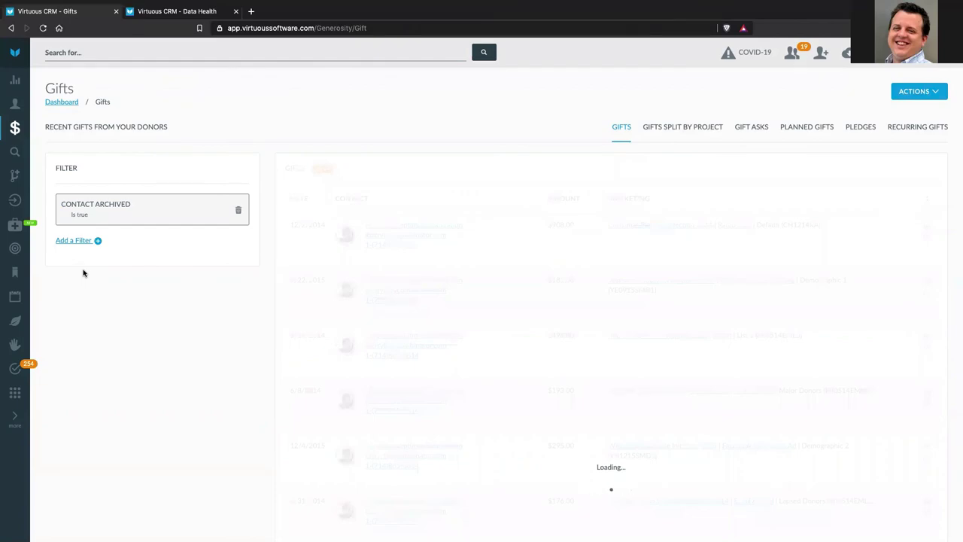
Step: Examine the gifts from archived contacts through to the 12/3/2017 gift and return to the start of the list
scroll(507, 325, "down", 5)
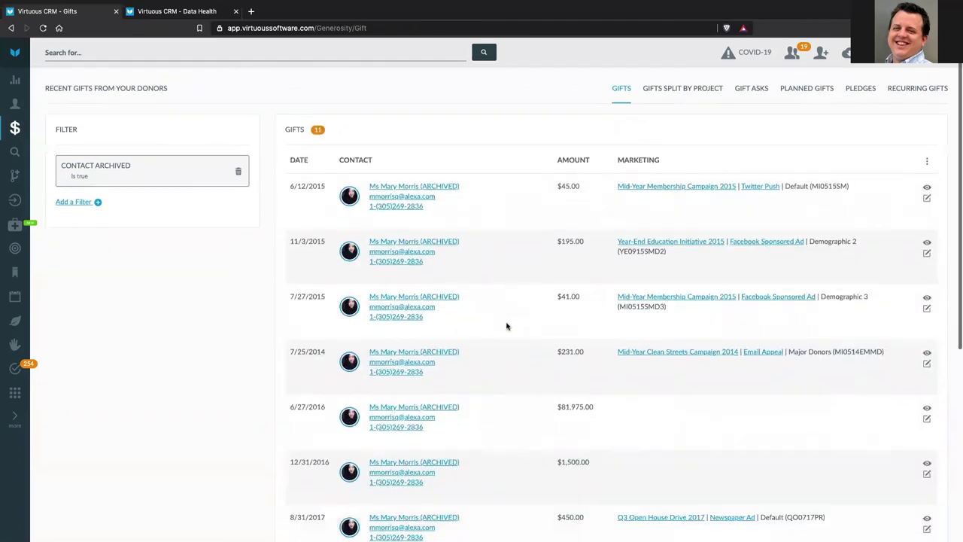
scroll(507, 269, "up", 5)
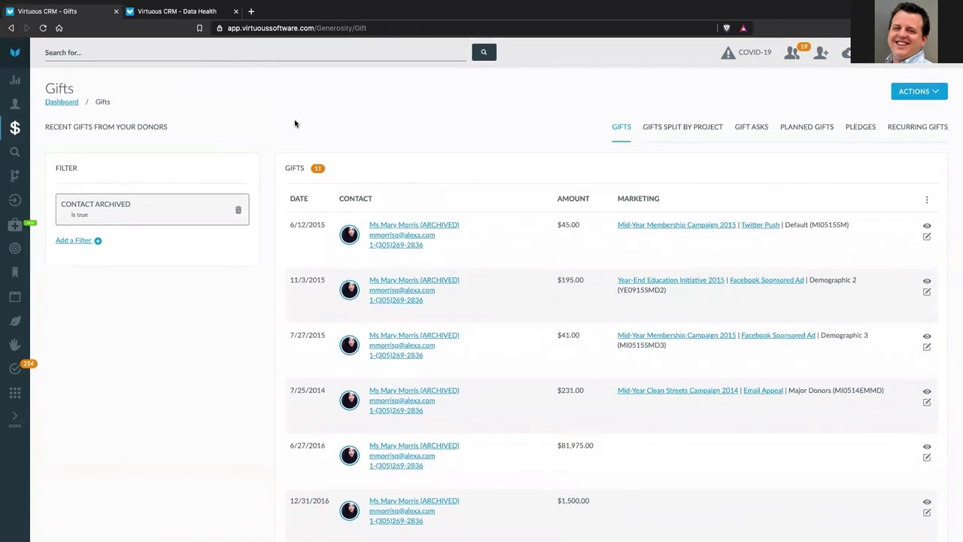
scroll(469, 225, "down", 5)
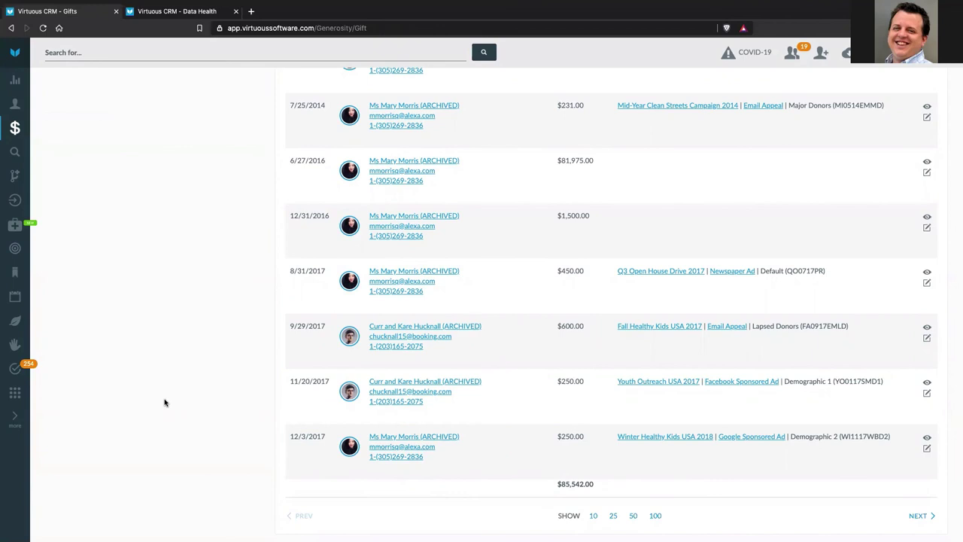
left_click_drag(290, 437, 896, 439)
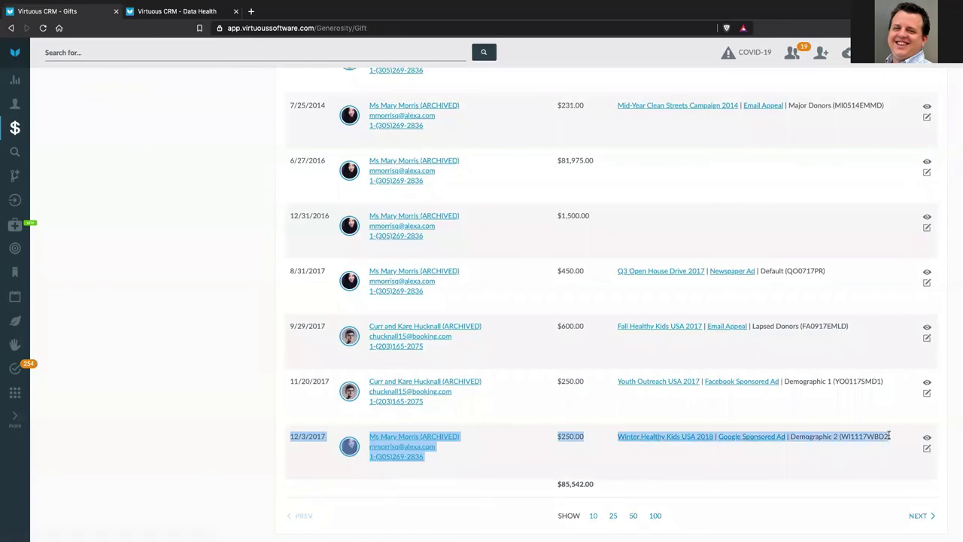
left_click(488, 455)
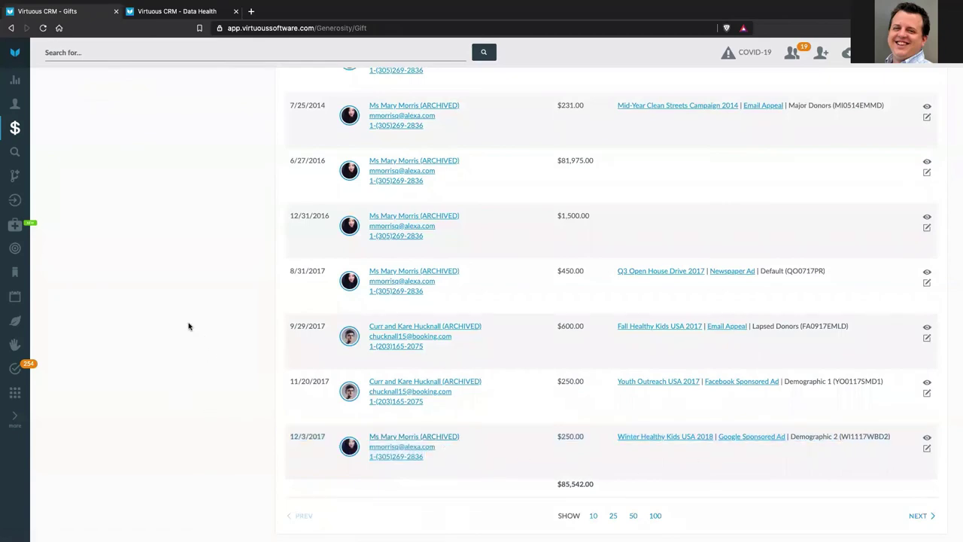
scroll(188, 326, "up", 15)
Step: Switch back to the Brave Browser and remove the Contact Archived filter from the gifts list
key("ctrl+Up")
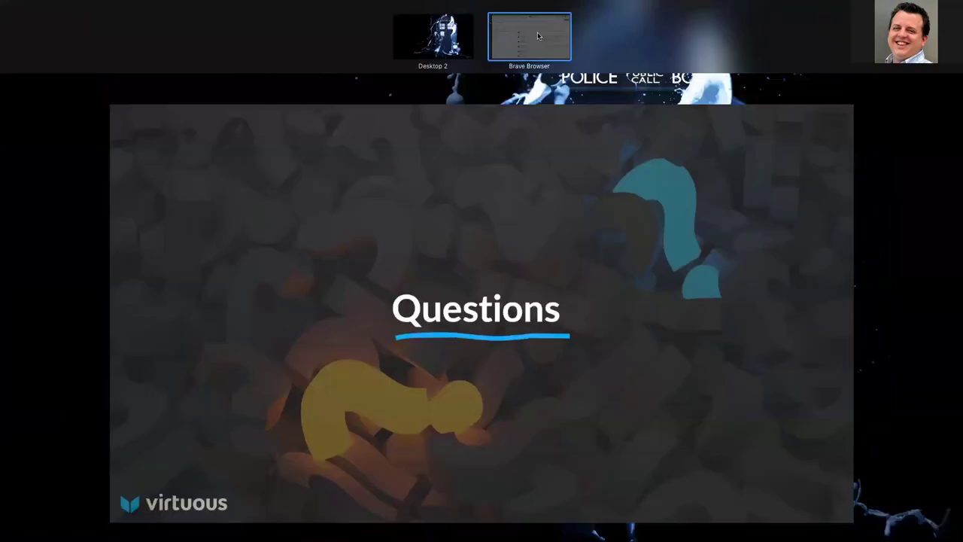
left_click(493, 41)
left_click(238, 210)
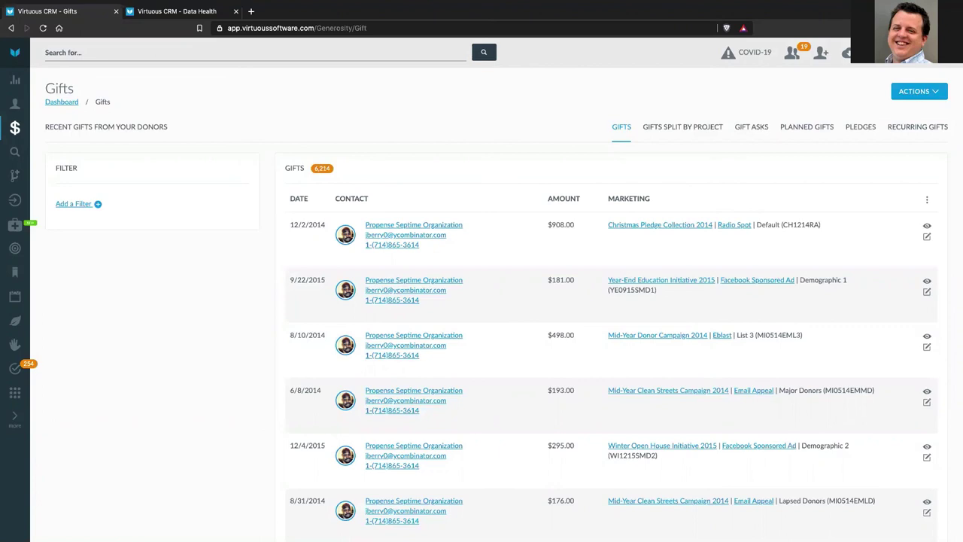
Step: Open the saved contact query 5-year givers and view its results
left_click(14, 152)
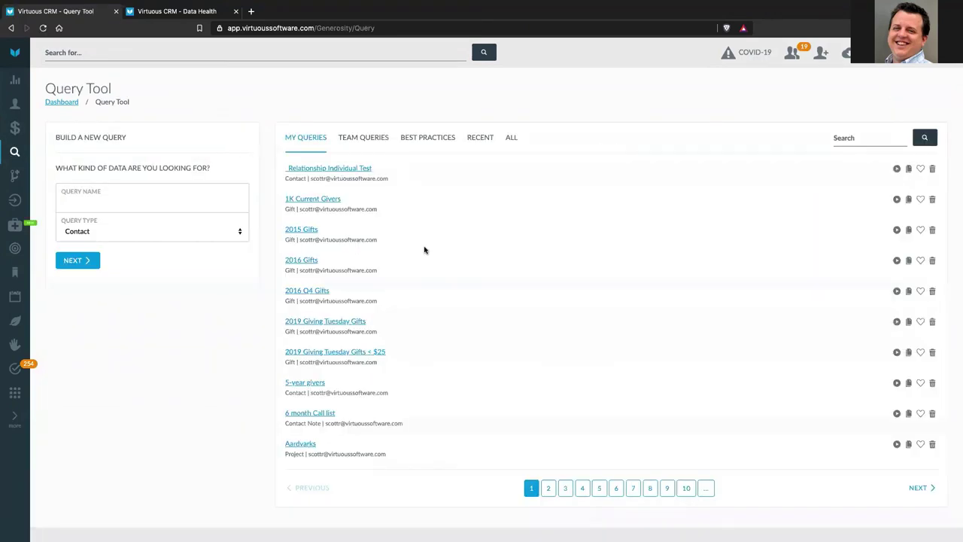
left_click(302, 385)
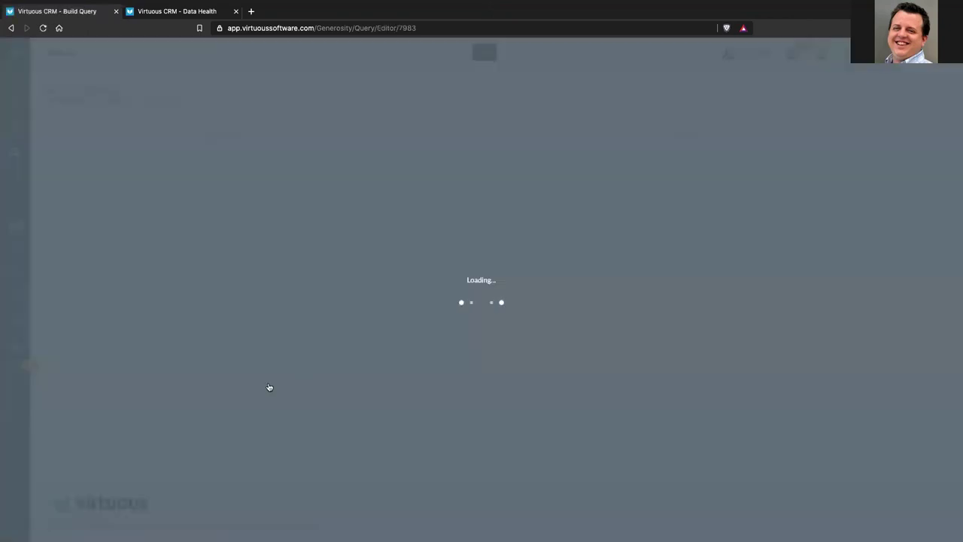
scroll(502, 444, "down", 5)
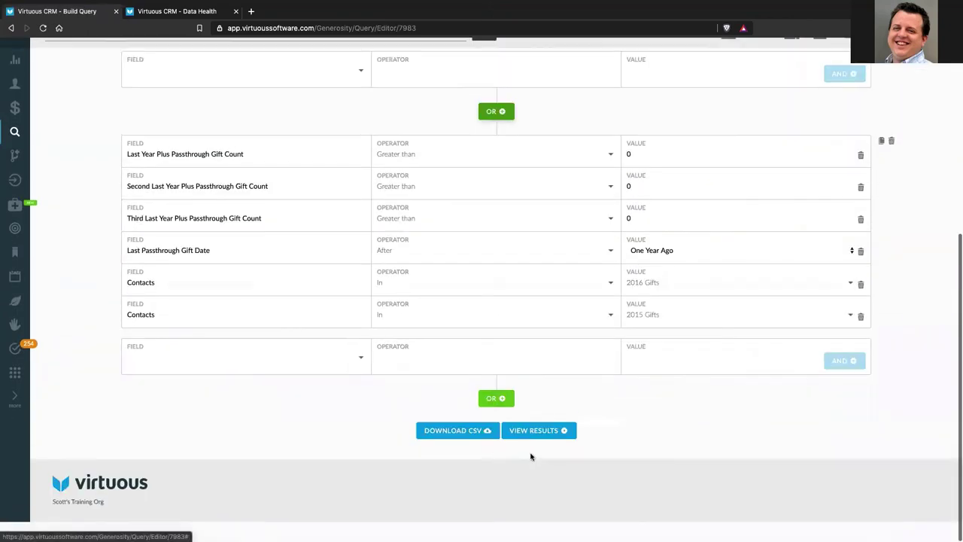
left_click(548, 450)
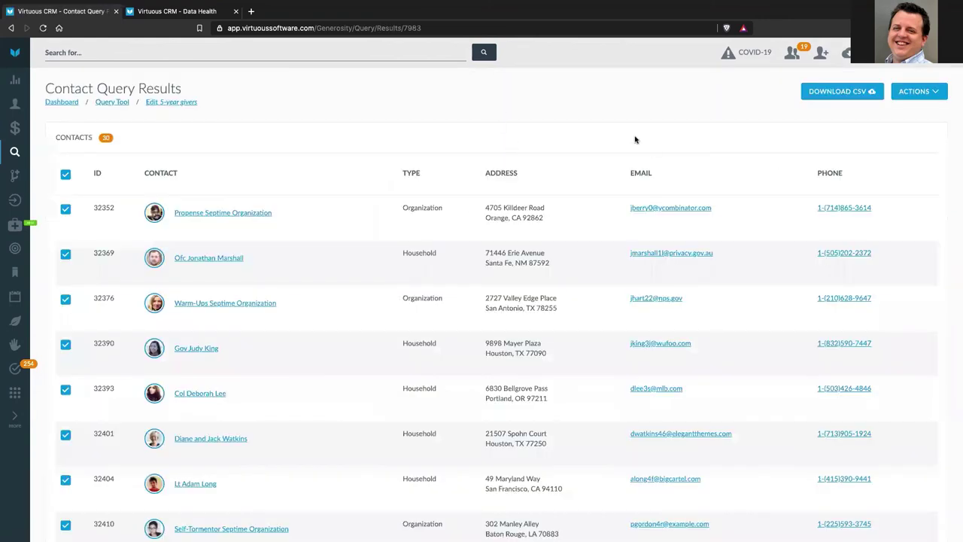
Step: Check the bulk actions for the query's contacts, including Archive Contacts, and leave the results without applying any
left_click(930, 94)
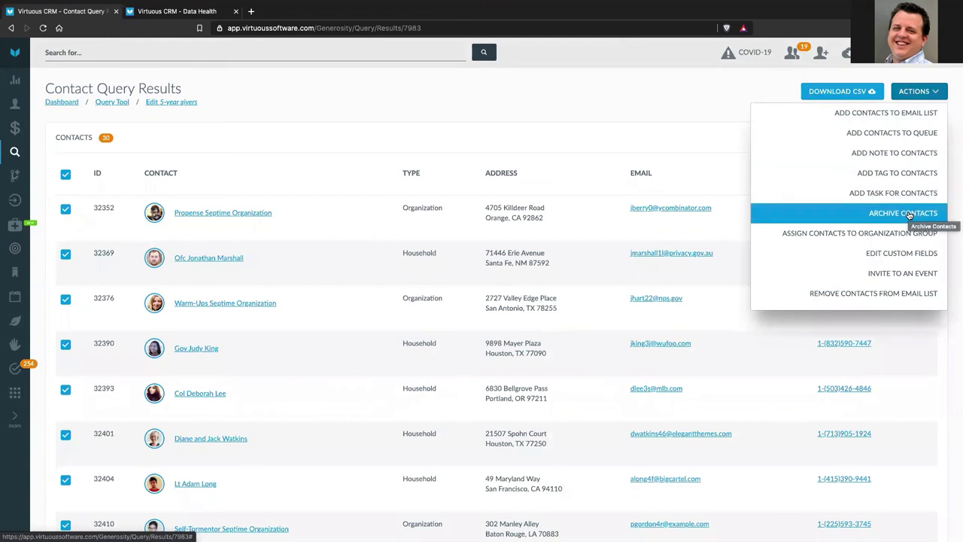
left_click(595, 128)
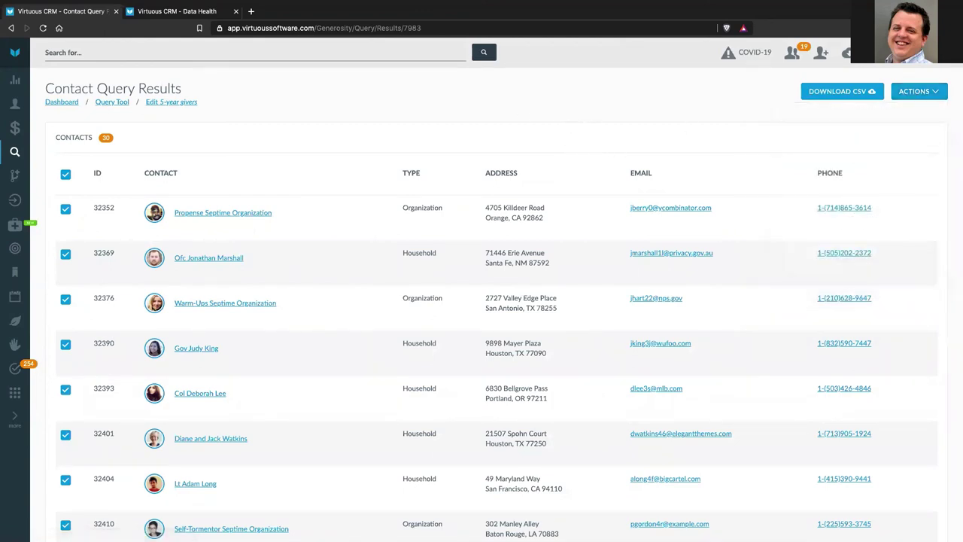
left_click(15, 80)
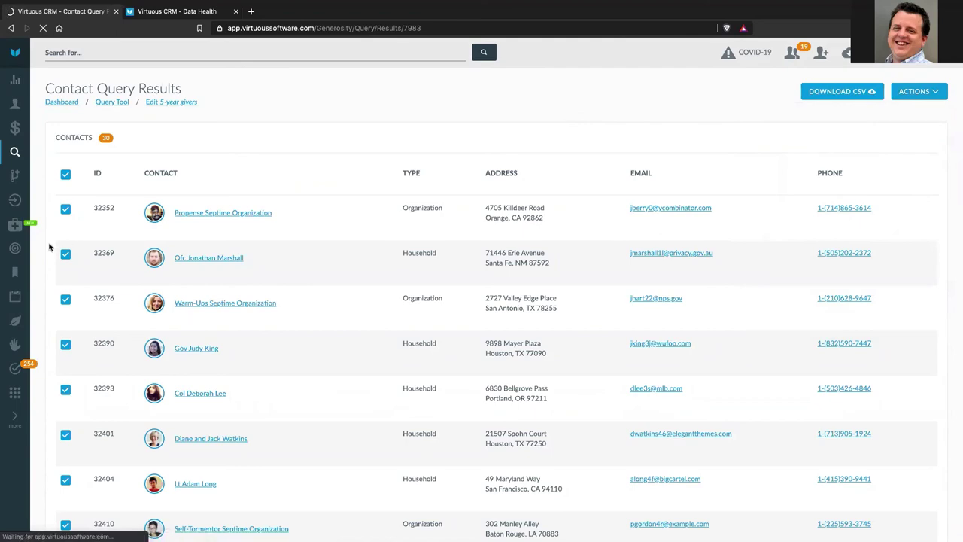